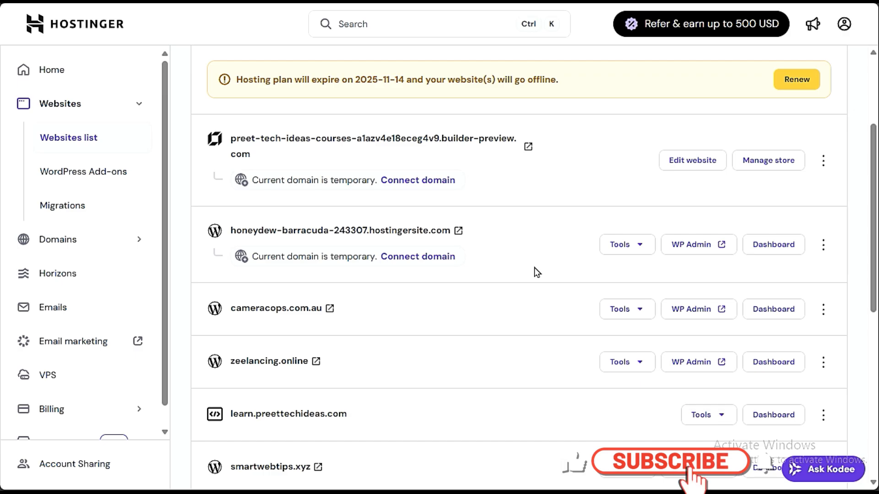
pyautogui.scroll(-8, 534, 269)
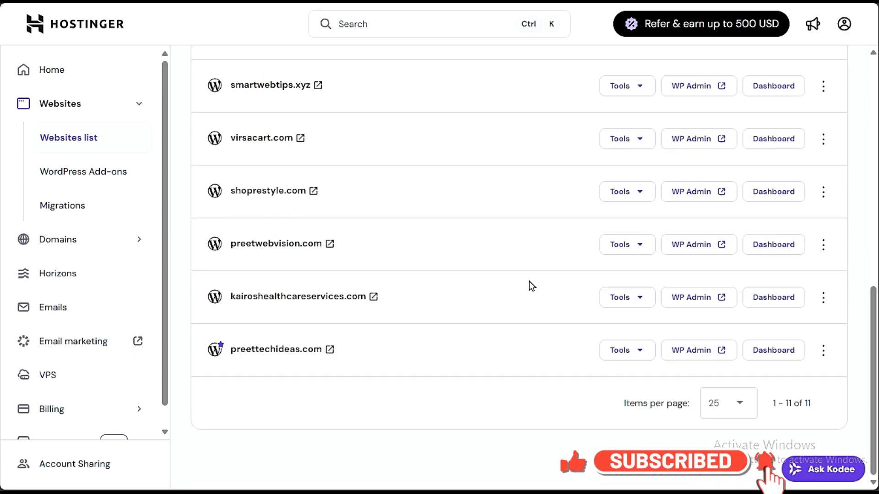
pyautogui.scroll(6, 529, 281)
pyautogui.scroll(3, 529, 281)
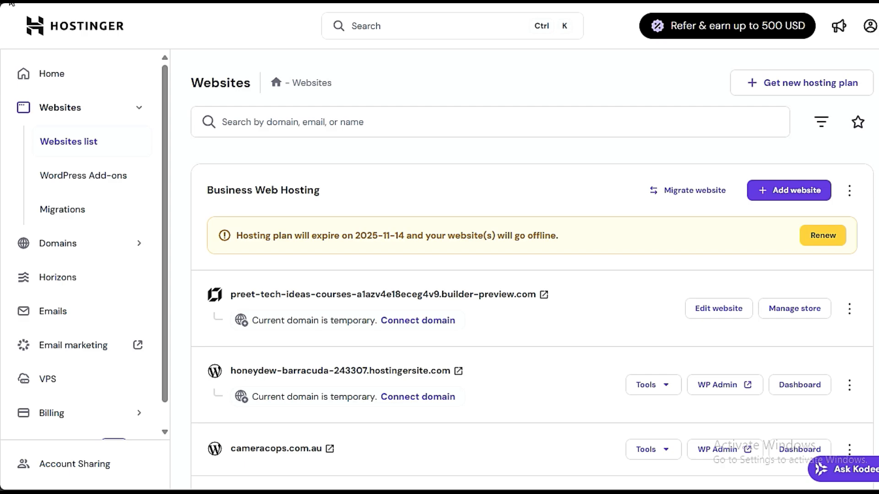
# Switch to the Hostinger pricing page and examine the prices, limits and benefits of the Premium, Business and Cloud Startup plans
pyautogui.moveTo(3, 40)
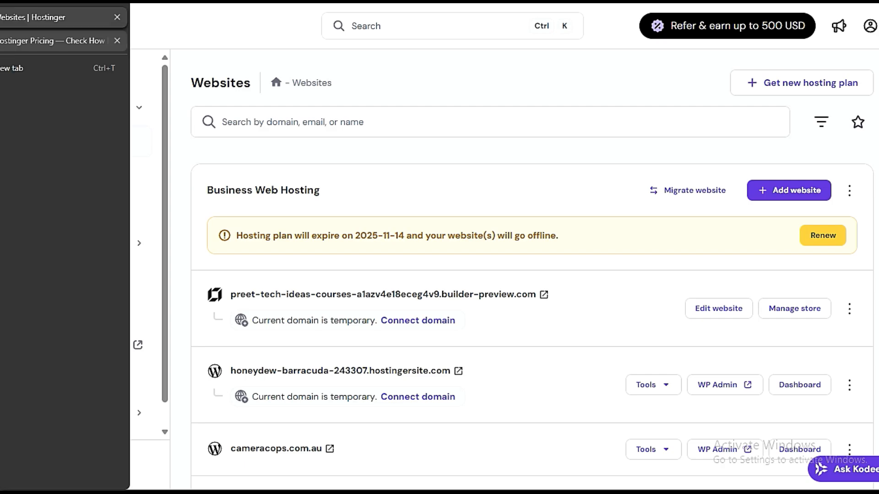
pyautogui.click(50, 40)
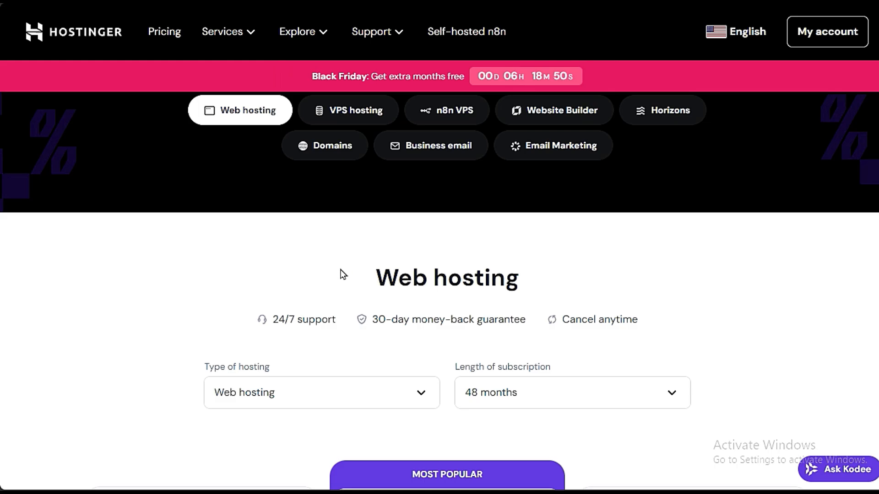
pyautogui.scroll(-5, 343, 274)
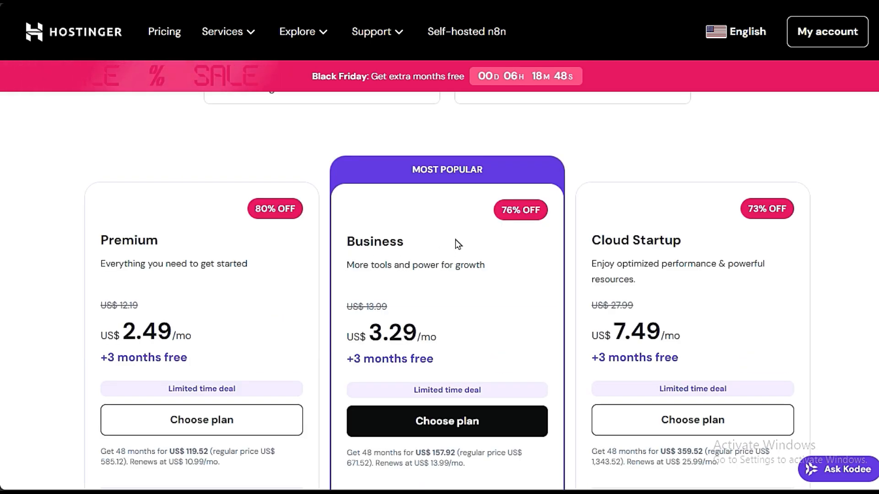
pyautogui.scroll(-4, 457, 243)
pyautogui.scroll(4, 458, 240)
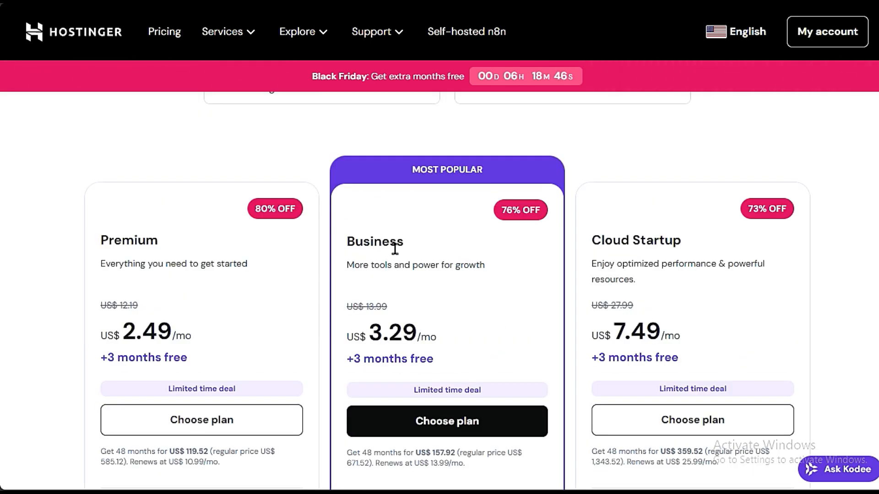
pyautogui.scroll(-5, 485, 325)
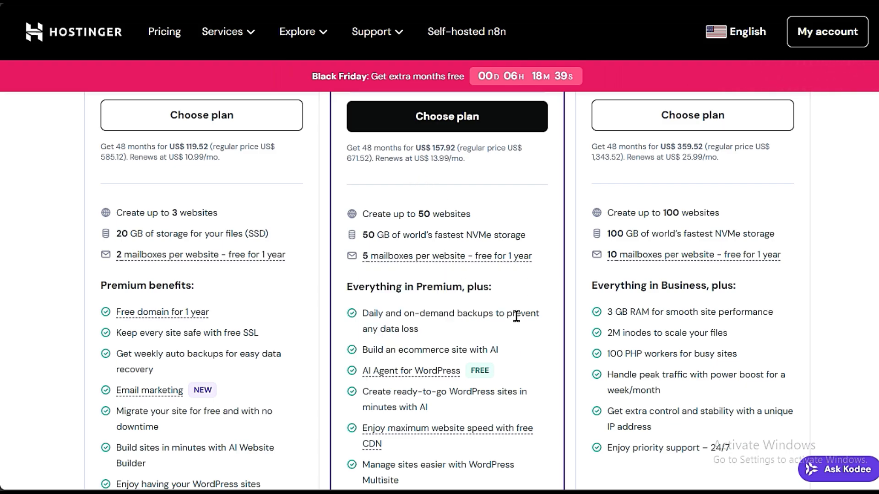
pyautogui.scroll(-3, 516, 317)
pyautogui.moveTo(426, 289)
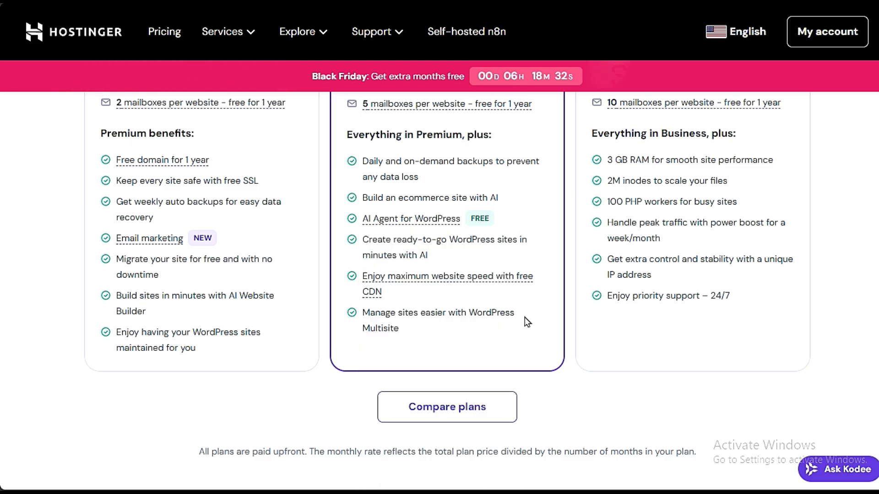
pyautogui.scroll(6, 526, 321)
pyautogui.scroll(-3, 528, 324)
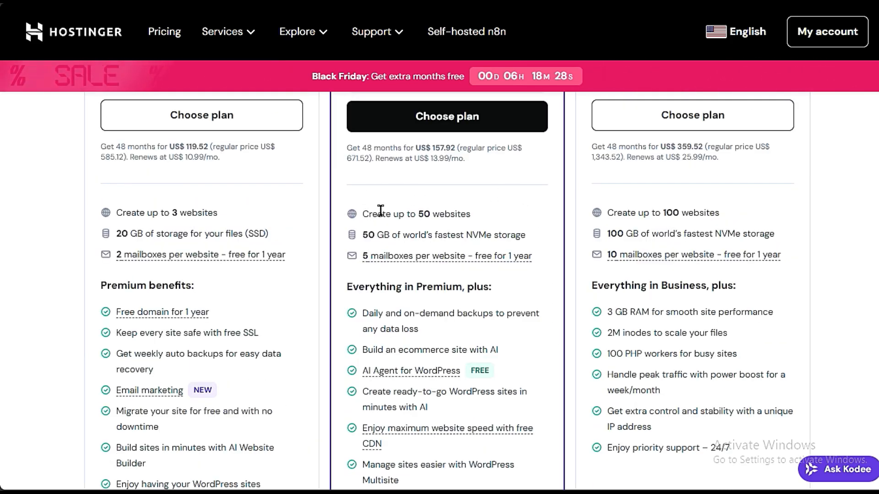
pyautogui.click(418, 213)
pyautogui.moveTo(418, 213); pyautogui.dragTo(526, 236)
pyautogui.click(511, 226)
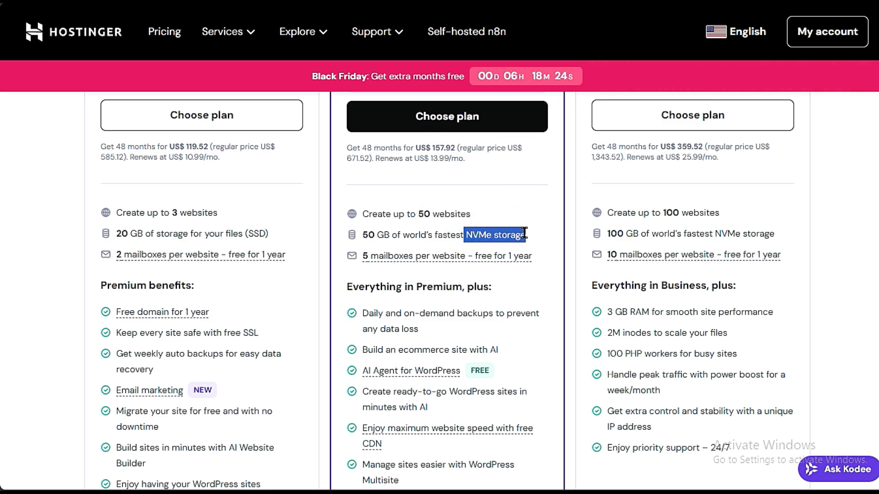
pyautogui.click(542, 305)
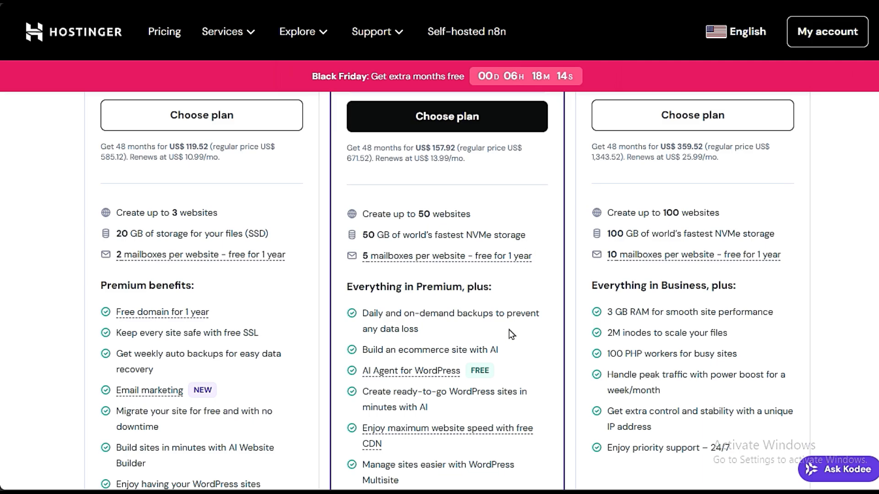
# Add a WordPress website to the Business Web Hosting plan, keeping the filled-in login details, as a blank site on a temporary domain
pyautogui.click(18, 19)
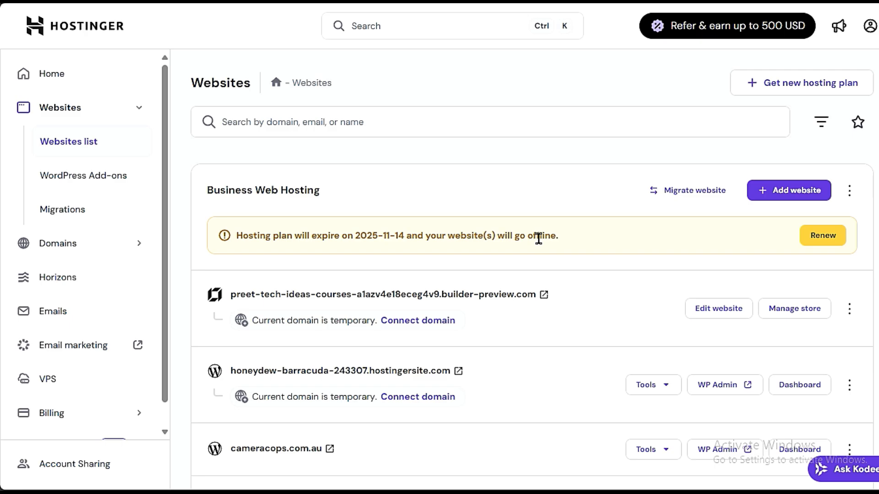
pyautogui.click(761, 189)
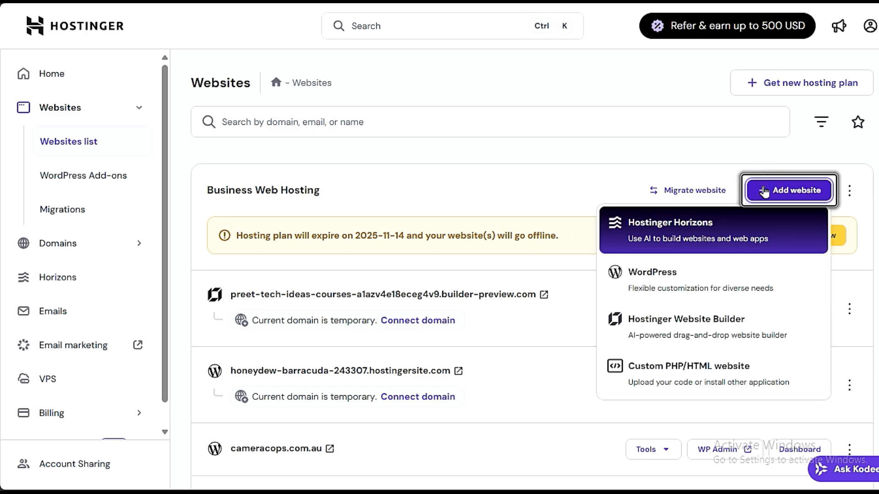
pyautogui.click(688, 284)
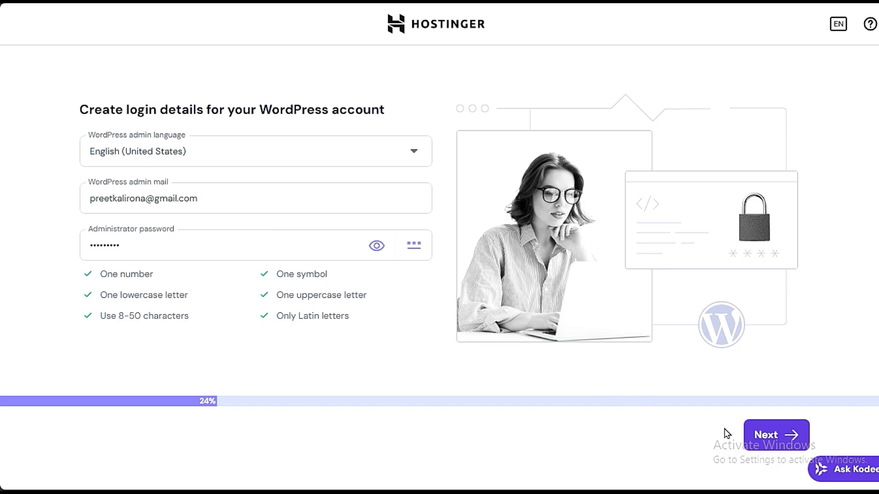
pyautogui.click(756, 429)
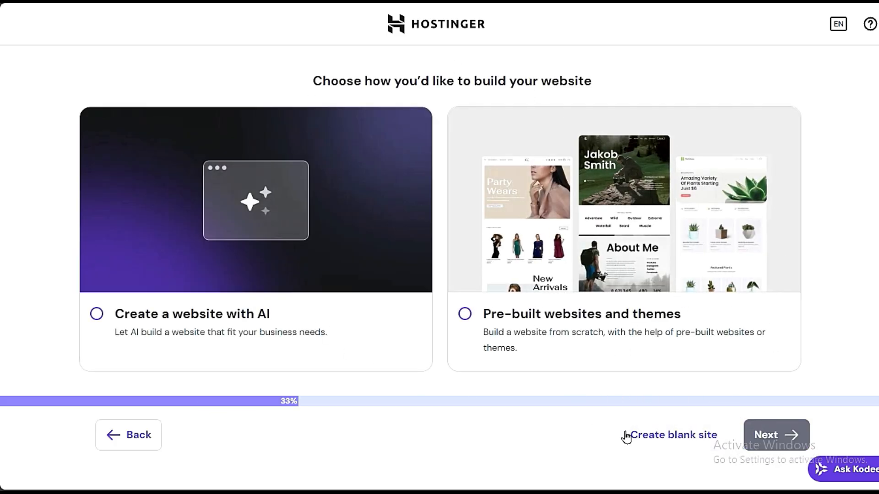
pyautogui.click(656, 436)
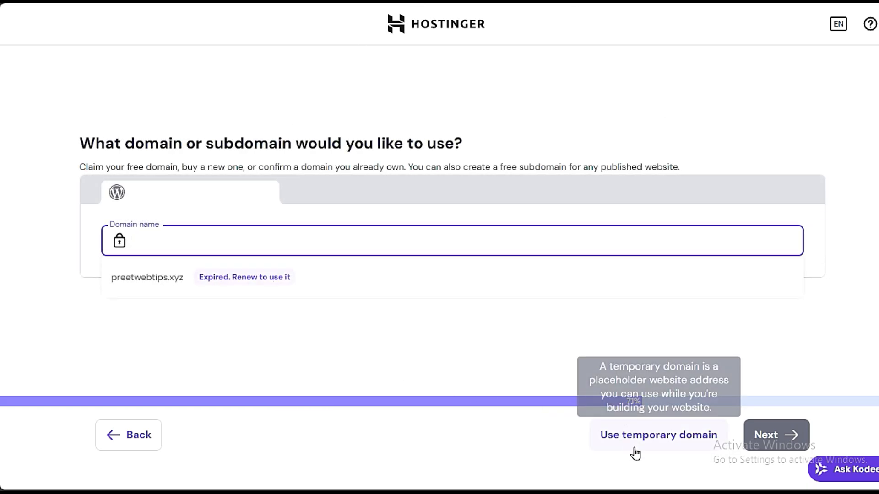
pyautogui.click(684, 443)
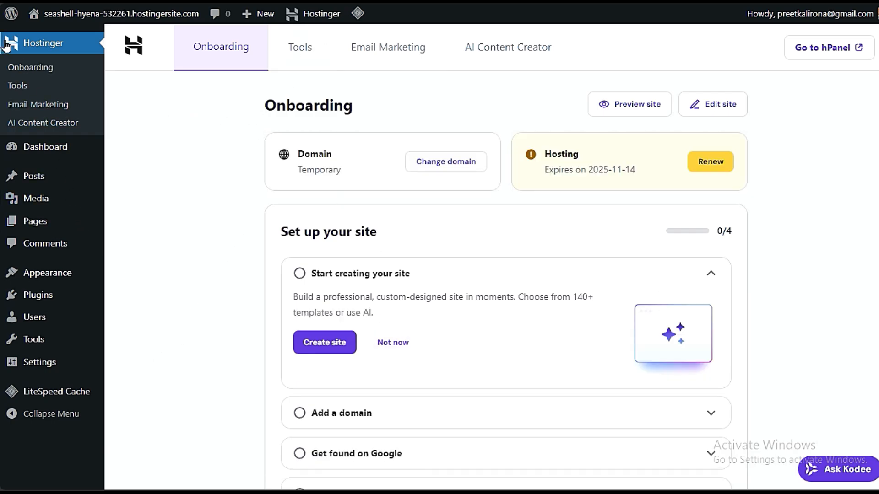
# Open the Hostinger control panel from the browser address bar and show the websites list
pyautogui.moveTo(1, 41)
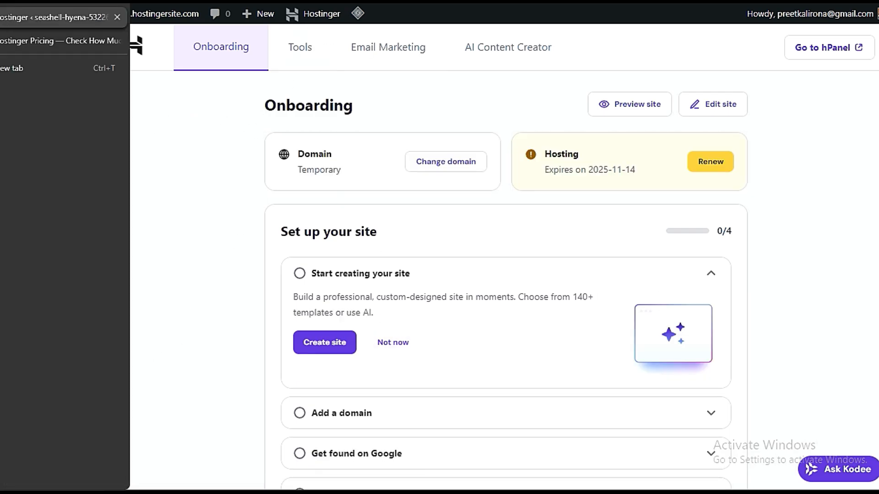
pyautogui.hotkey('ctrl', 'l')
pyautogui.write('h')
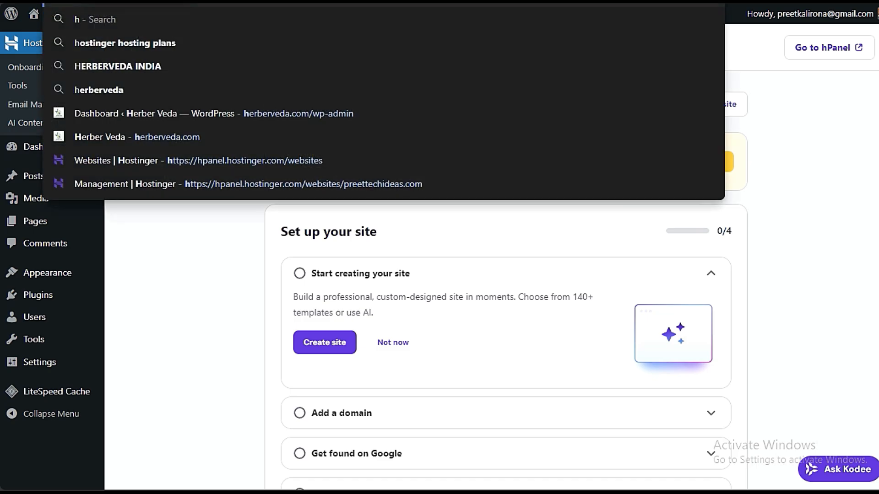
pyautogui.press('Return')
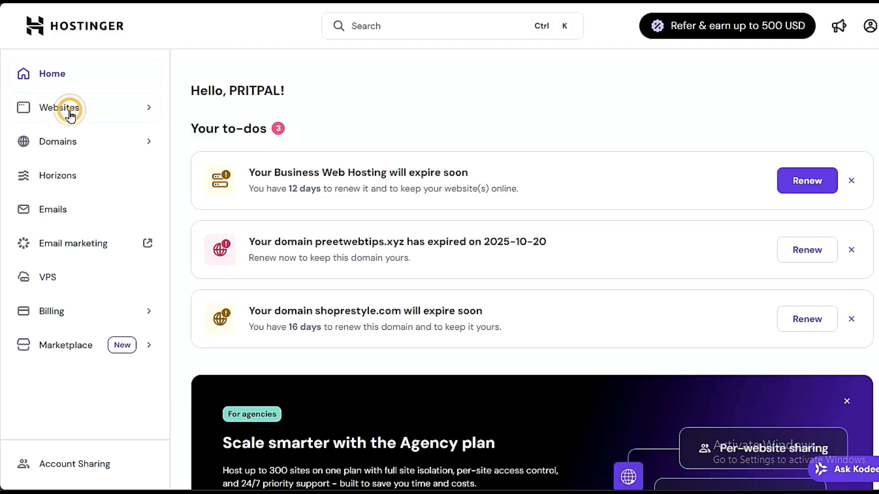
pyautogui.click(69, 114)
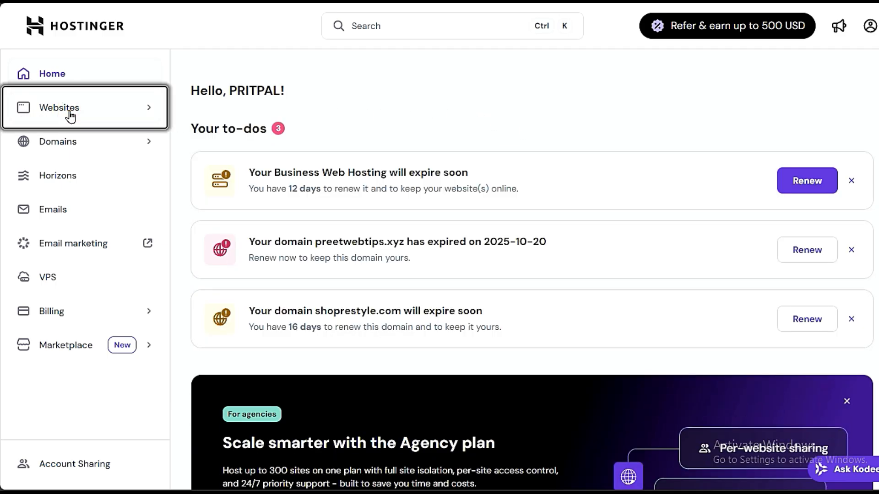
pyautogui.click(86, 143)
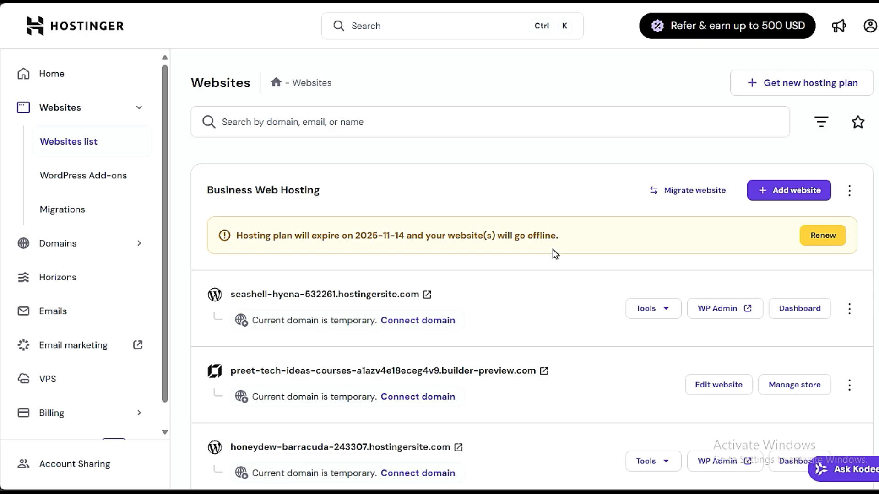
# Open the hosting dashboard of seashell-hyena-532261.hostingersite.com and look over its overview
pyautogui.click(453, 294)
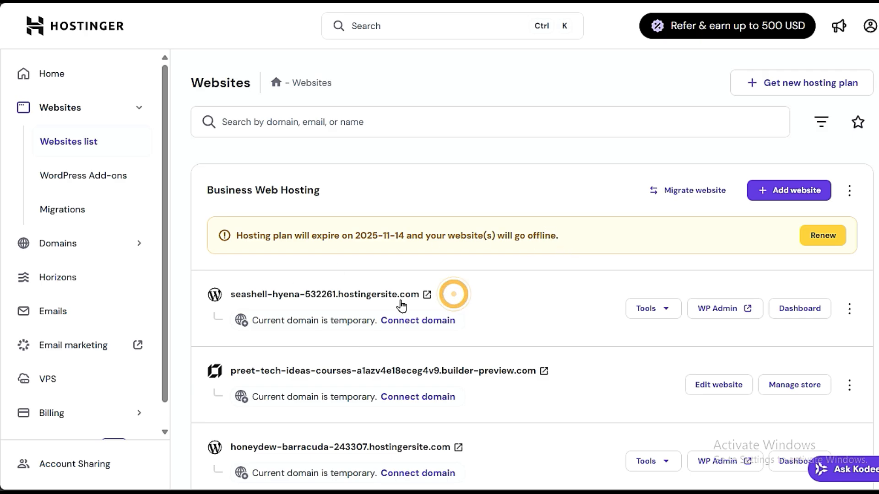
pyautogui.moveTo(401, 306); pyautogui.dragTo(234, 302)
pyautogui.click(567, 309)
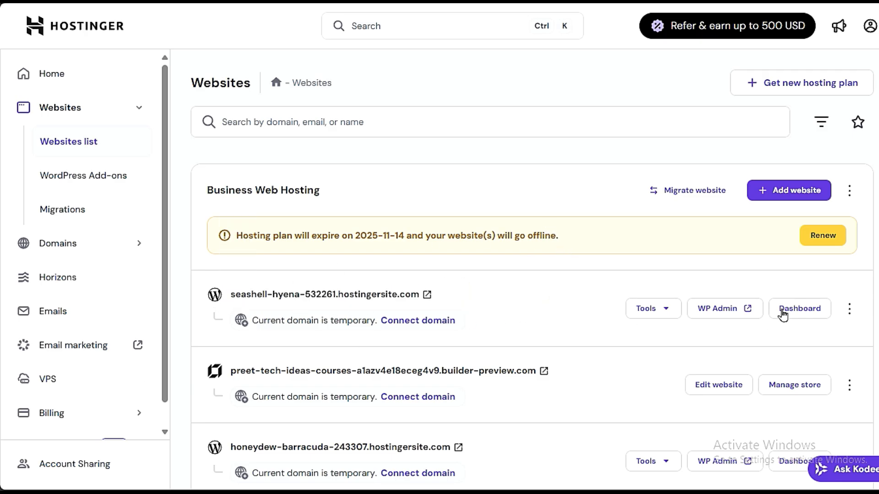
pyautogui.click(783, 313)
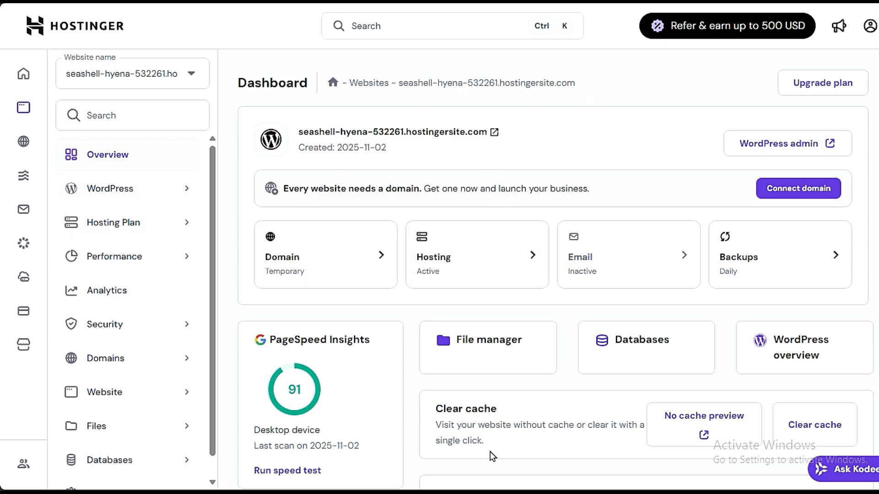
pyautogui.scroll(-3, 412, 398)
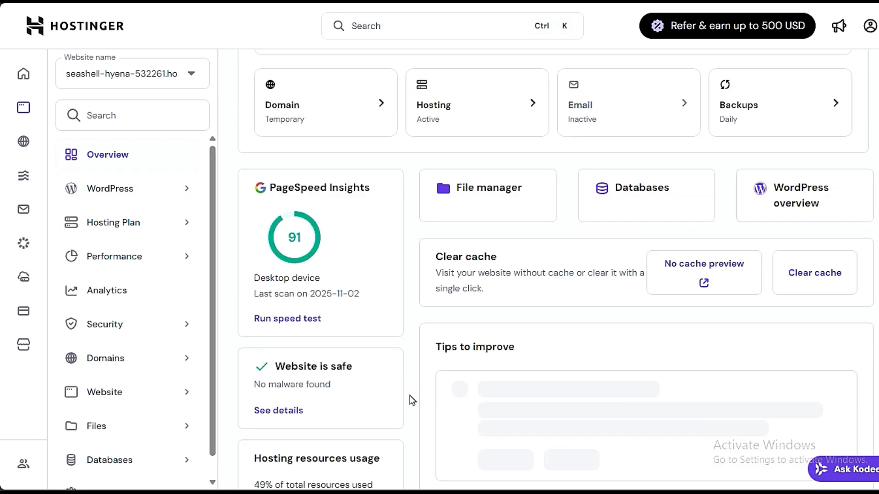
pyautogui.scroll(3, 410, 398)
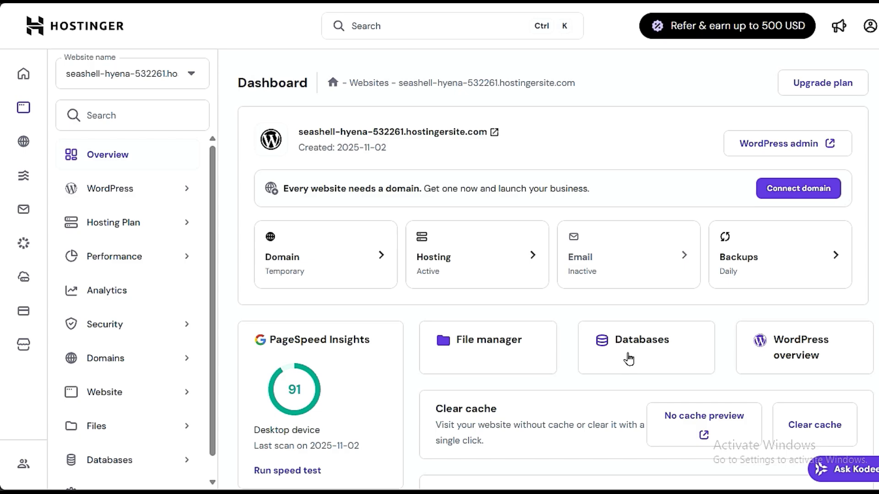
# Open the site's File manager and look through the WordPress files in the public_html folder
pyautogui.click(512, 349)
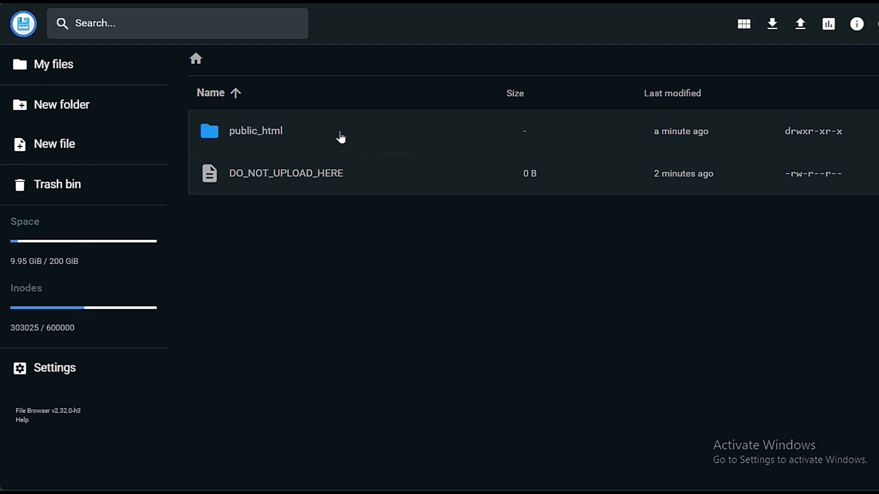
pyautogui.doubleClick(234, 130)
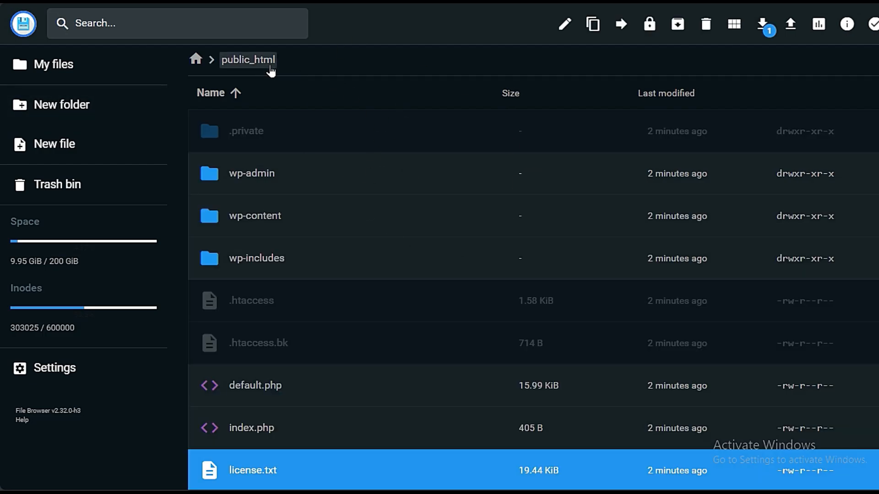
pyautogui.scroll(-10, 423, 279)
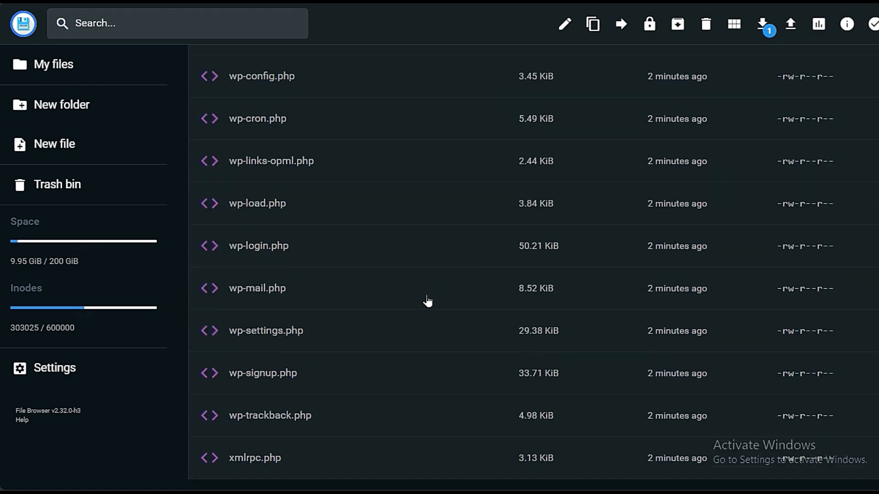
pyautogui.scroll(10, 427, 302)
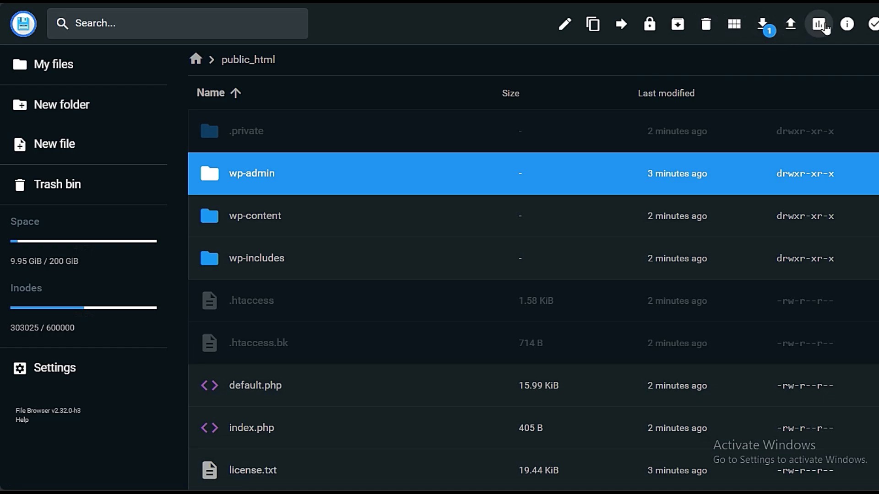
# Select wp-admin, wp-content, wp-includes, both .htaccess files and the other listed WordPress files except xmlrpc.php in public_html and delete them together
pyautogui.click(869, 28)
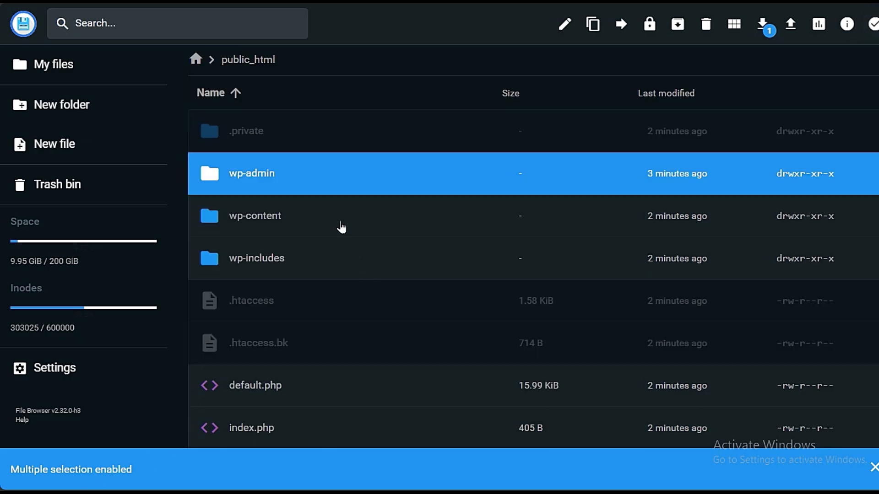
pyautogui.click(341, 226)
pyautogui.click(334, 261)
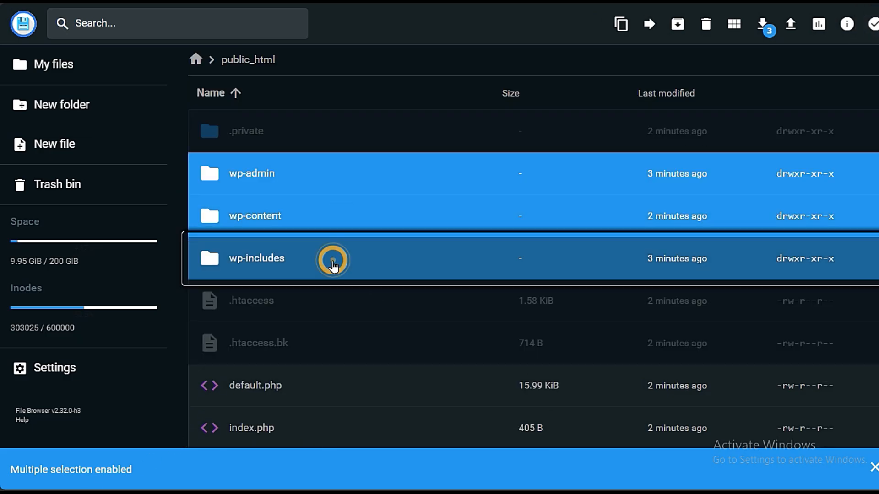
pyautogui.click(313, 245)
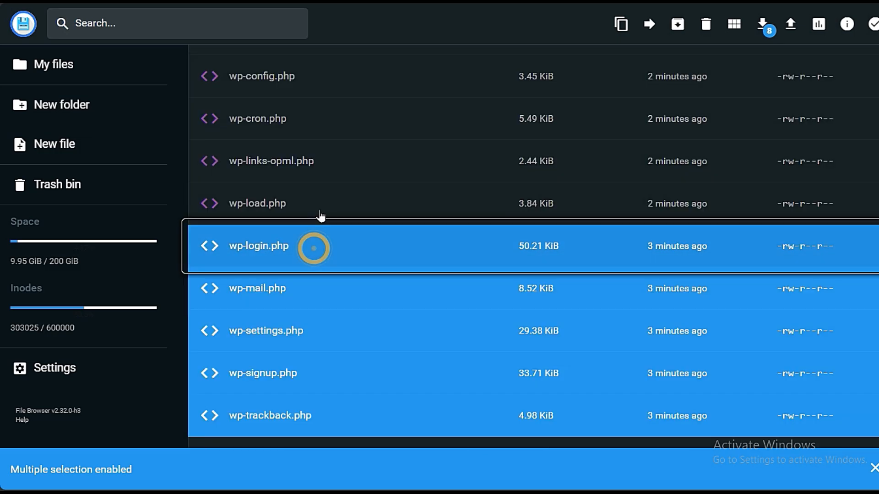
pyautogui.click(326, 204)
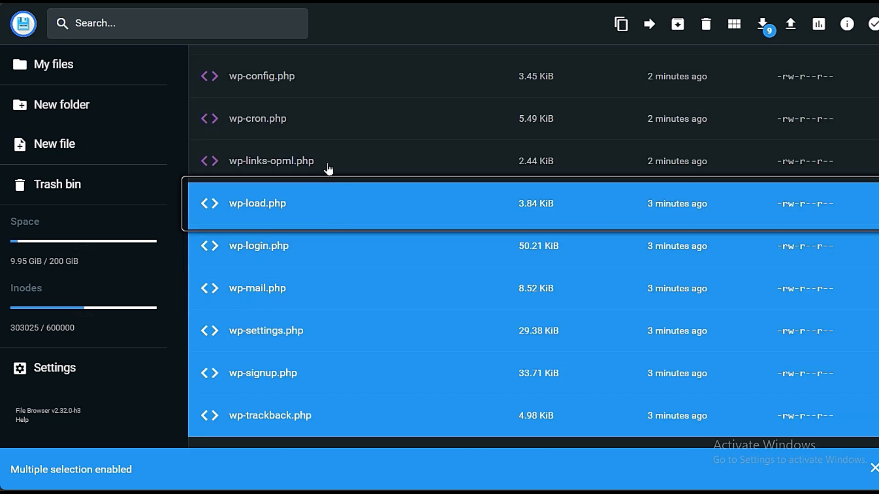
pyautogui.click(333, 161)
pyautogui.click(338, 113)
pyautogui.click(347, 82)
pyautogui.scroll(5, 363, 295)
pyautogui.click(329, 349)
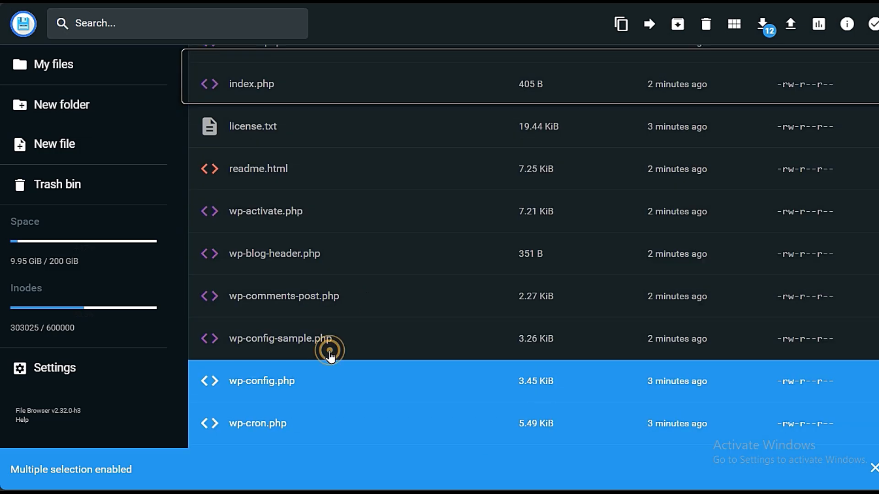
pyautogui.click(347, 297)
pyautogui.click(367, 247)
pyautogui.click(373, 205)
pyautogui.click(381, 177)
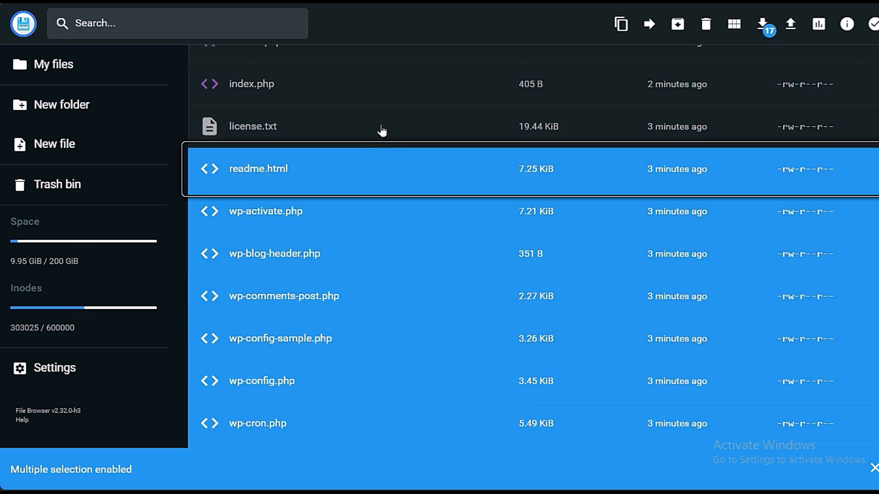
pyautogui.click(382, 131)
pyautogui.scroll(5, 377, 229)
pyautogui.click(318, 377)
pyautogui.click(323, 329)
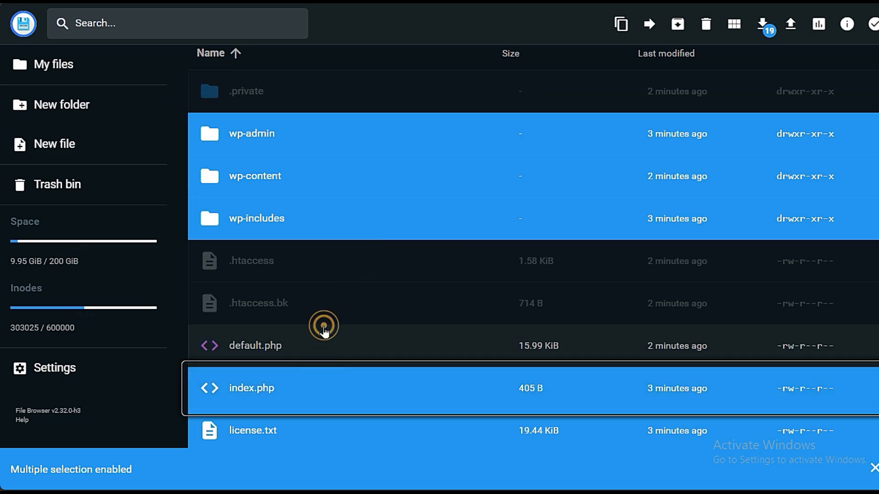
pyautogui.click(328, 302)
pyautogui.click(330, 261)
pyautogui.scroll(1, 363, 171)
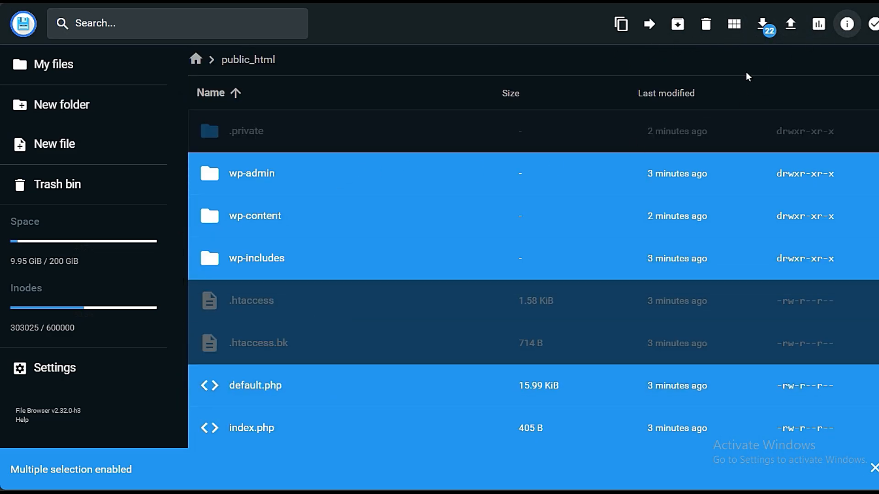
pyautogui.rightClick(350, 234)
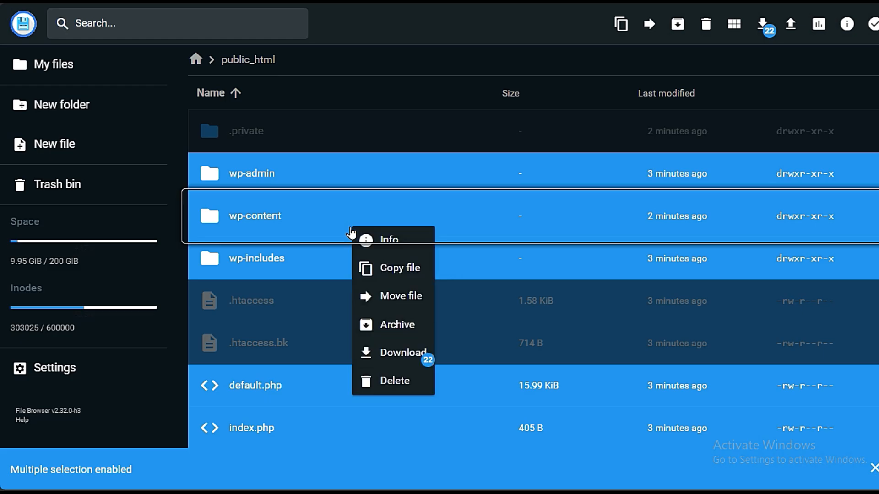
pyautogui.click(380, 380)
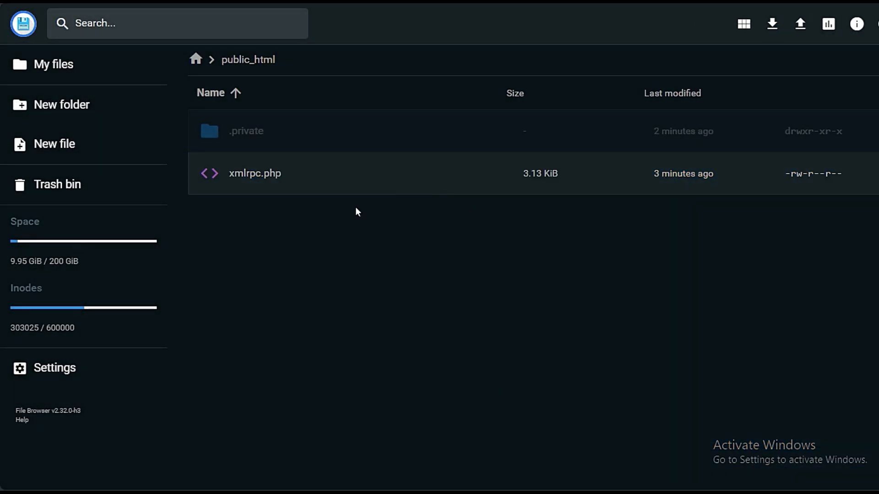
# Delete the remaining xmlrpc.php file from public_html
pyautogui.rightClick(268, 187)
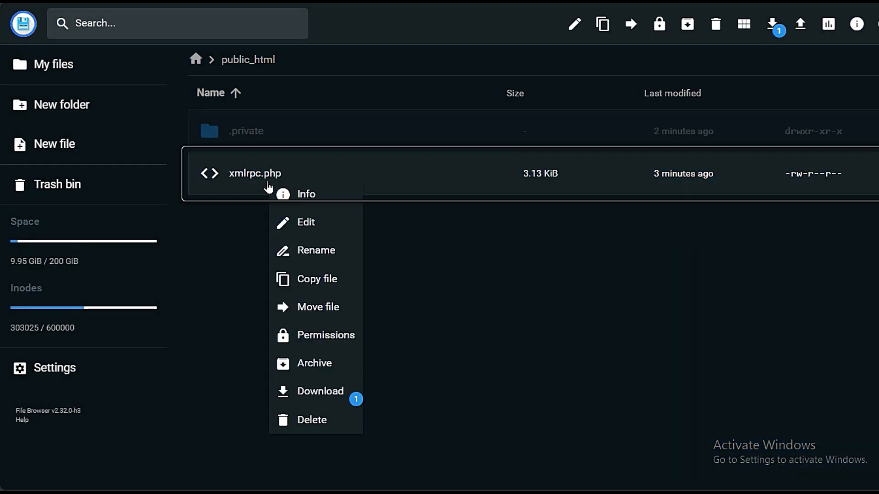
pyautogui.click(302, 422)
pyautogui.click(526, 275)
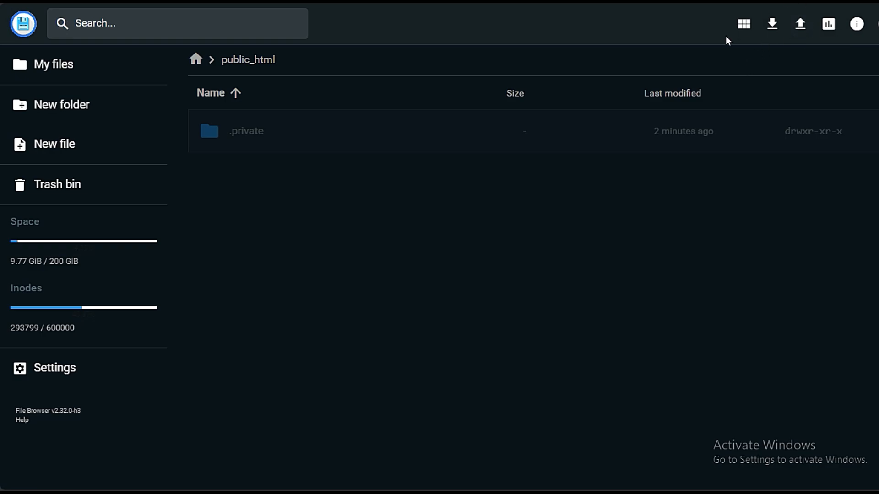
# Start a file upload to public_html and browse to the site's backup archives within the websites backup folder
pyautogui.click(799, 24)
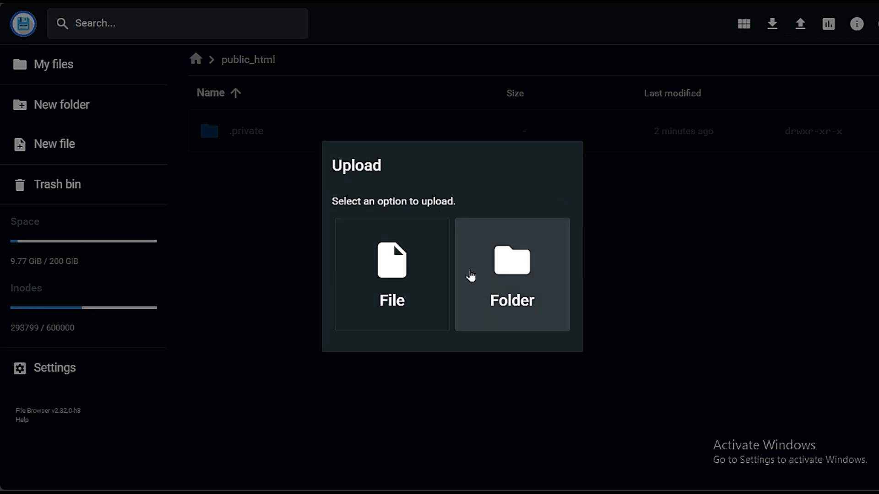
pyautogui.click(443, 289)
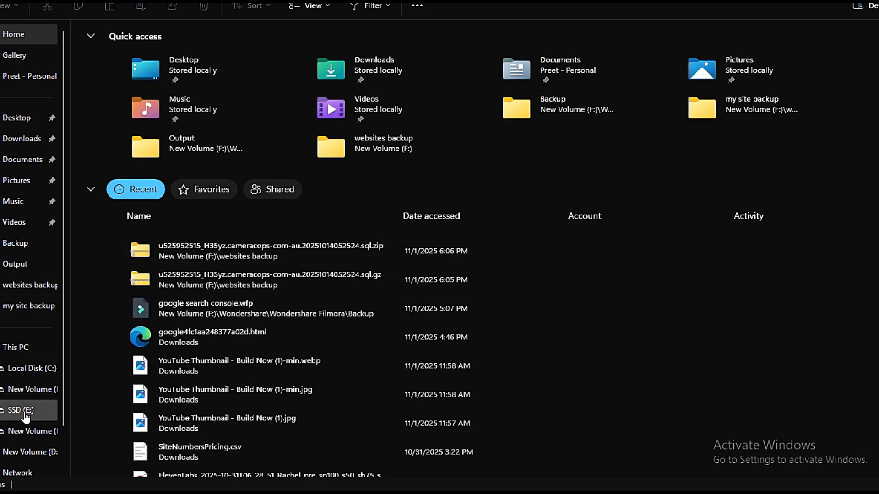
pyautogui.click(28, 389)
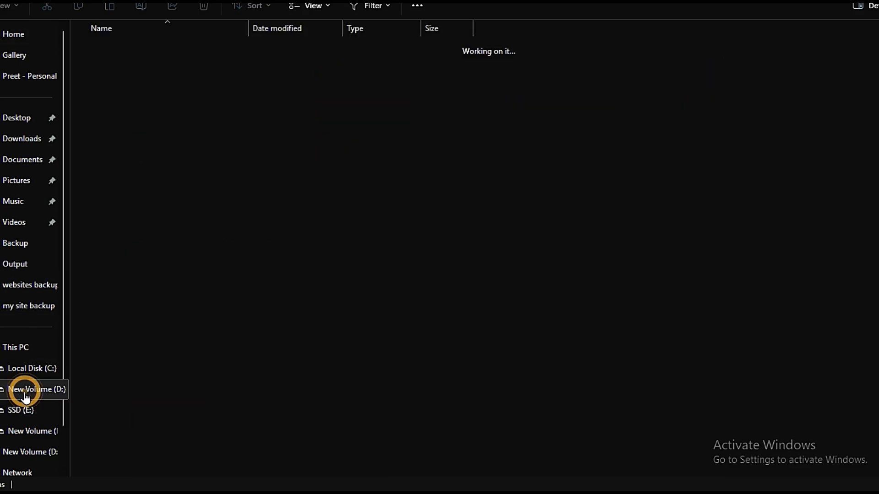
pyautogui.click(29, 432)
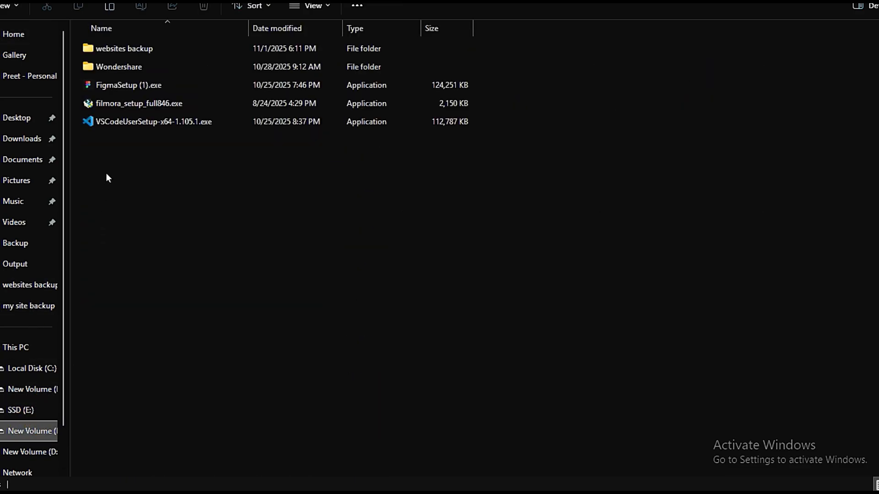
pyautogui.doubleClick(120, 51)
pyautogui.doubleClick(144, 51)
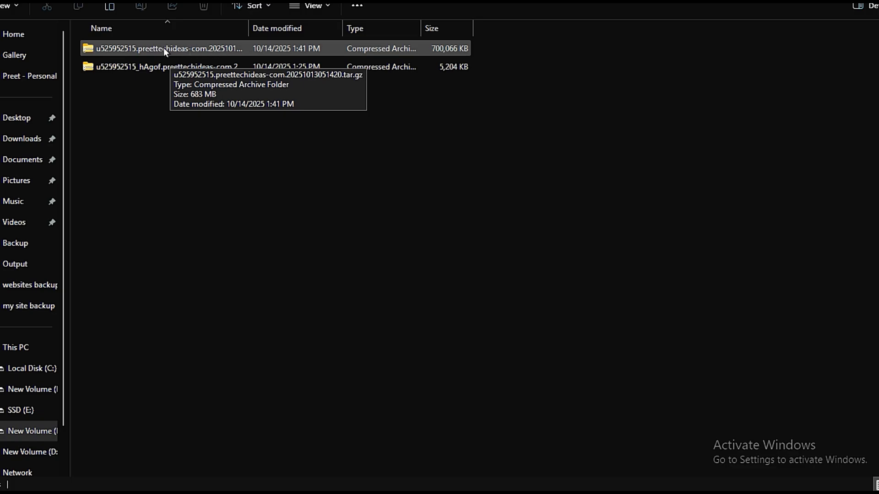
# Compress the website files backup ending in .tar.gz to a ZIP file, keeping the suggested name
pyautogui.rightClick(194, 51)
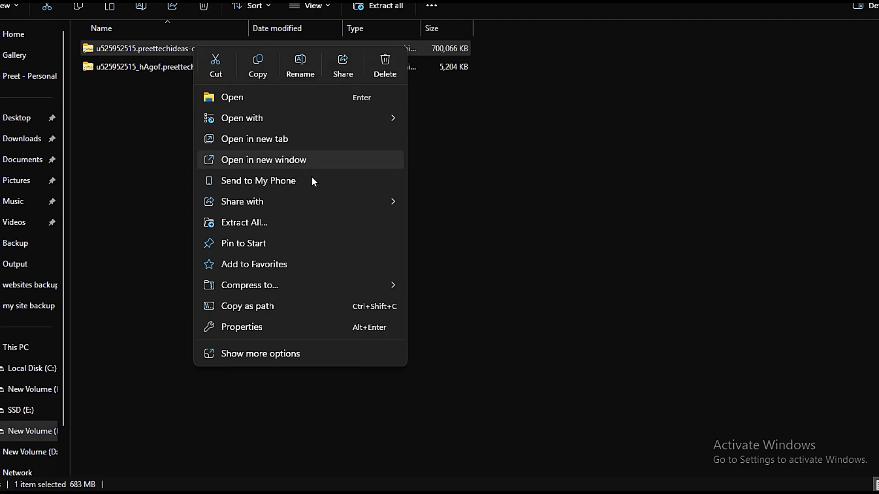
pyautogui.moveTo(383, 287)
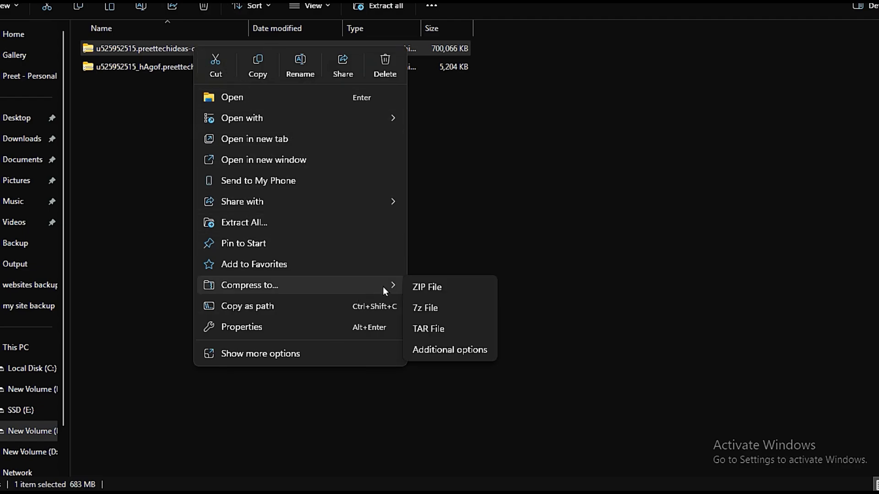
pyautogui.click(433, 287)
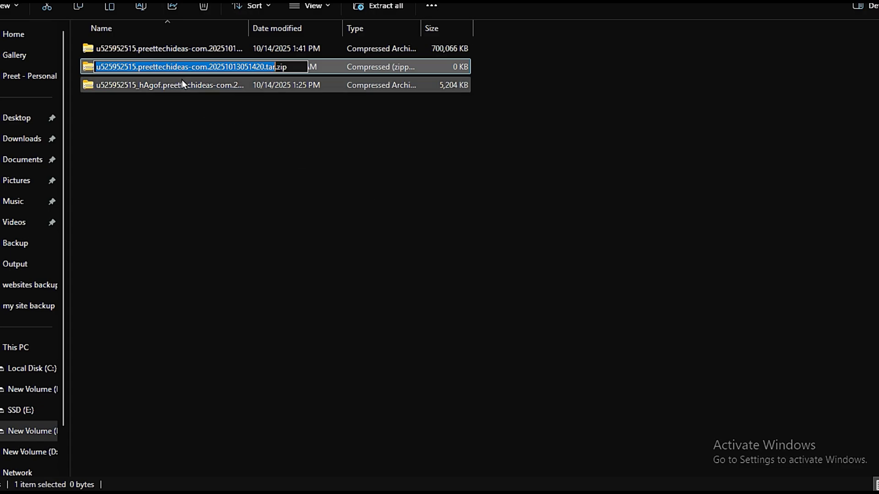
pyautogui.click(197, 153)
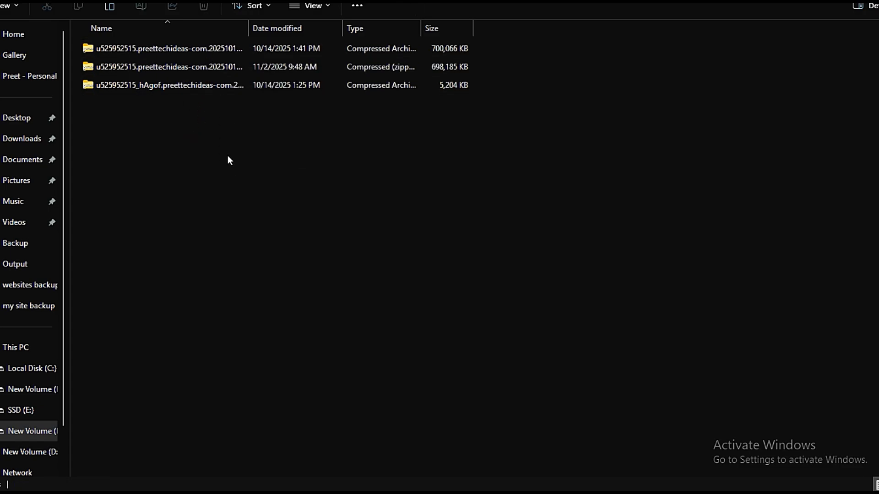
# Compress the smaller hAgof backup archive to a ZIP file with the suggested name
pyautogui.rightClick(173, 86)
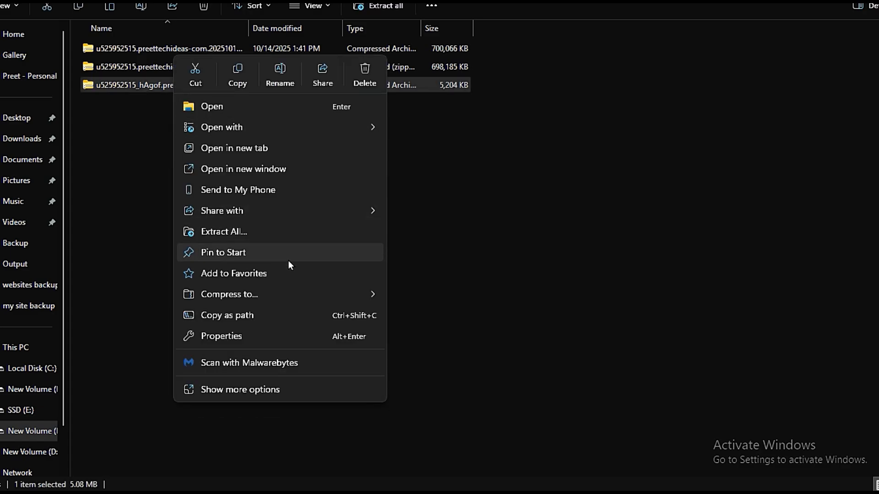
pyautogui.moveTo(339, 302)
pyautogui.click(408, 290)
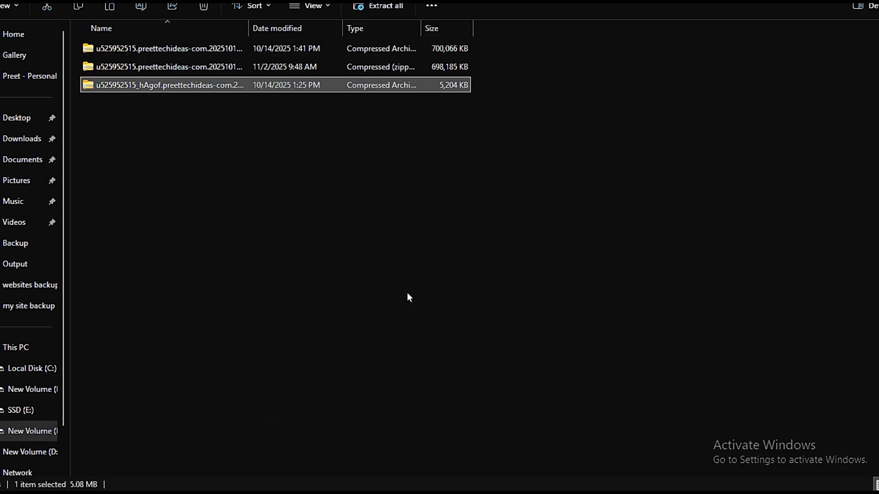
pyautogui.click(171, 124)
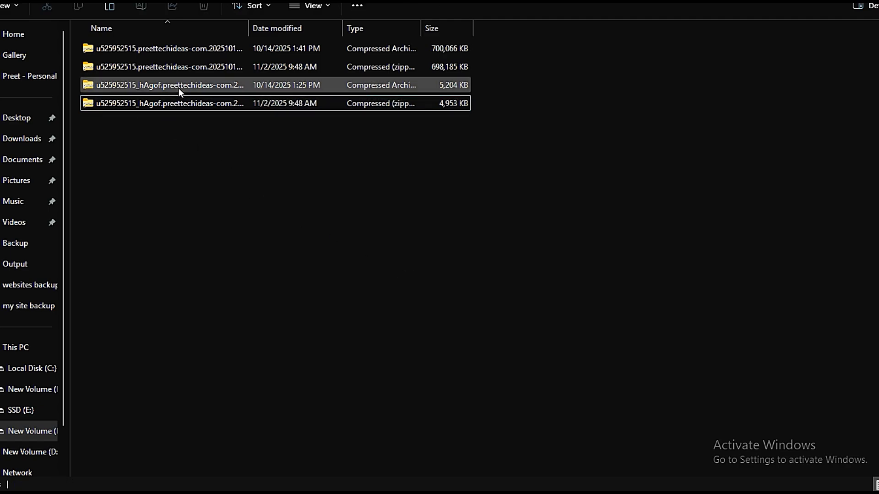
# Delete the two original non-ZIP backup archives, keeping only their ZIP versions in the folder
pyautogui.rightClick(165, 52)
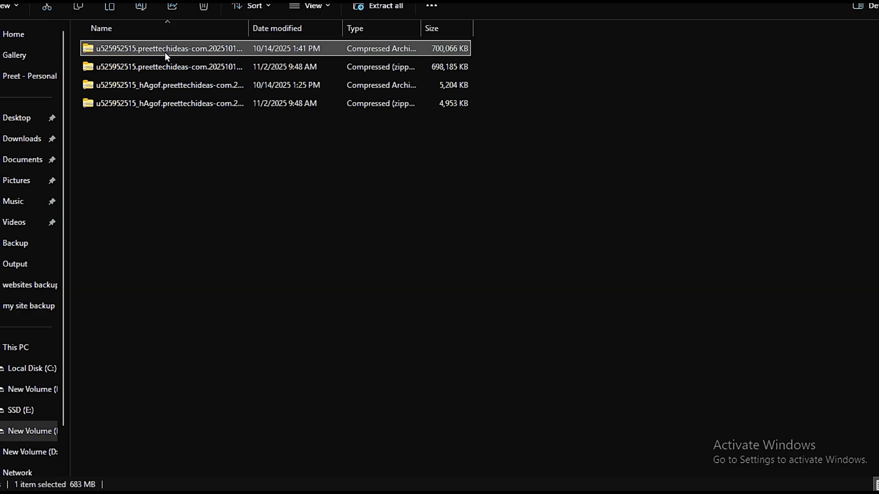
pyautogui.click(355, 72)
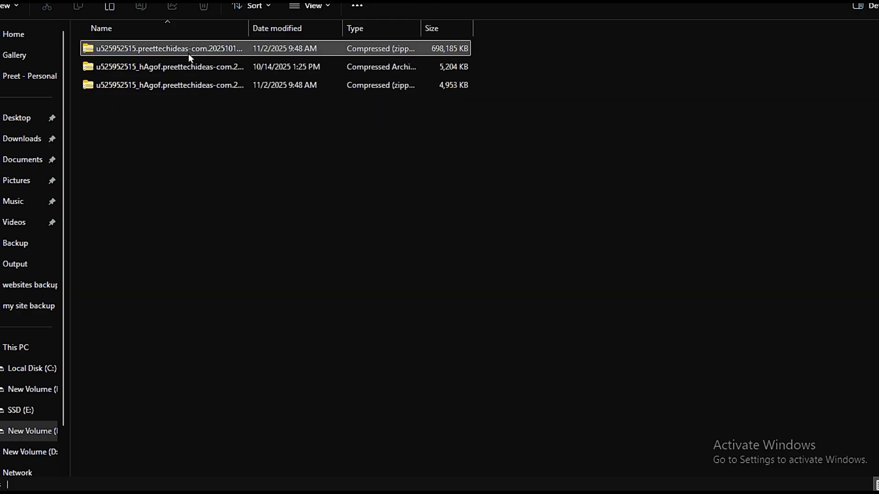
pyautogui.click(189, 67)
pyautogui.rightClick(189, 68)
pyautogui.click(381, 83)
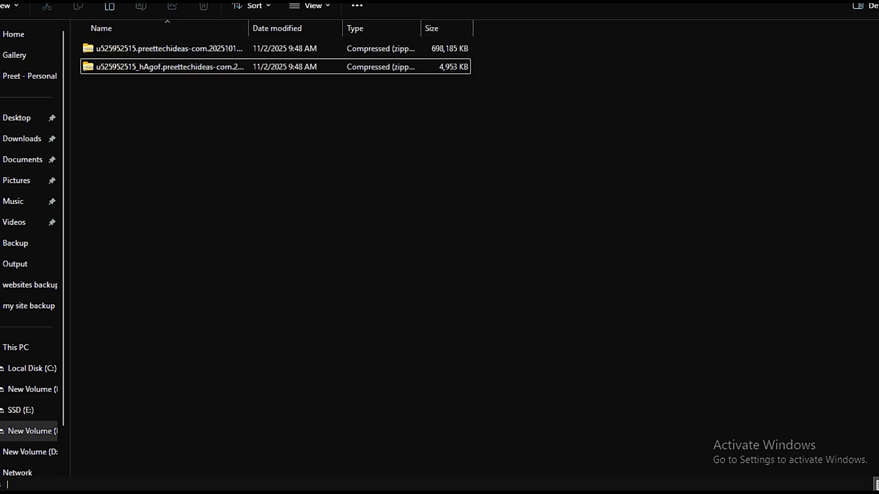
# Upload the larger website files ZIP backup to the public_html folder
pyautogui.click(232, 50)
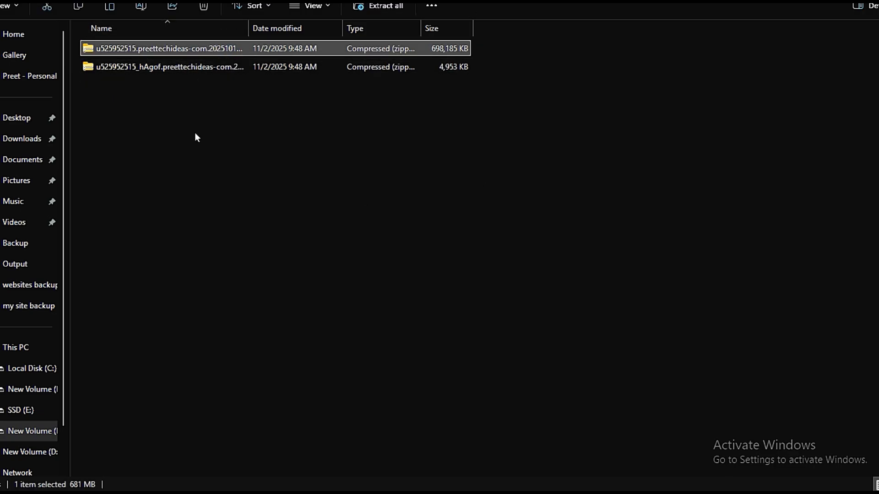
pyautogui.doubleClick(207, 48)
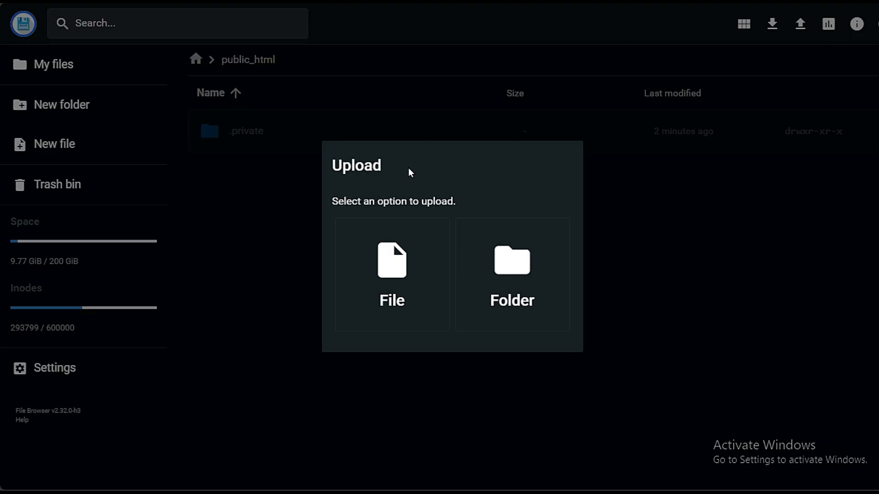
pyautogui.click(392, 308)
pyautogui.doubleClick(127, 44)
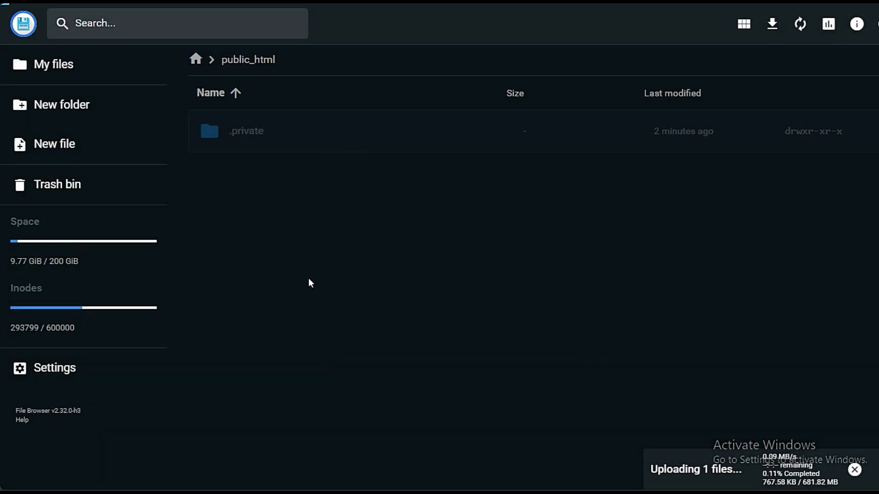
pyautogui.tripleClick(651, 472)
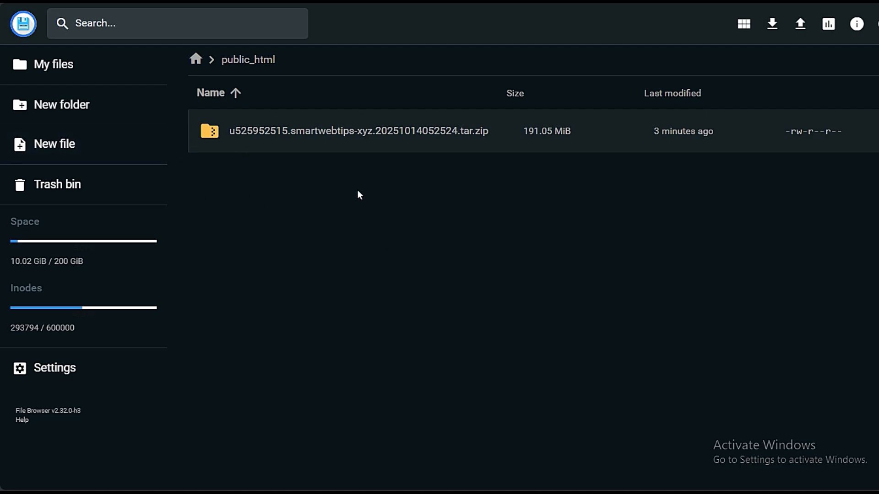
# Extract the website files ZIP backup using the parent directory as destination and public_html as the folder name
pyautogui.rightClick(360, 143)
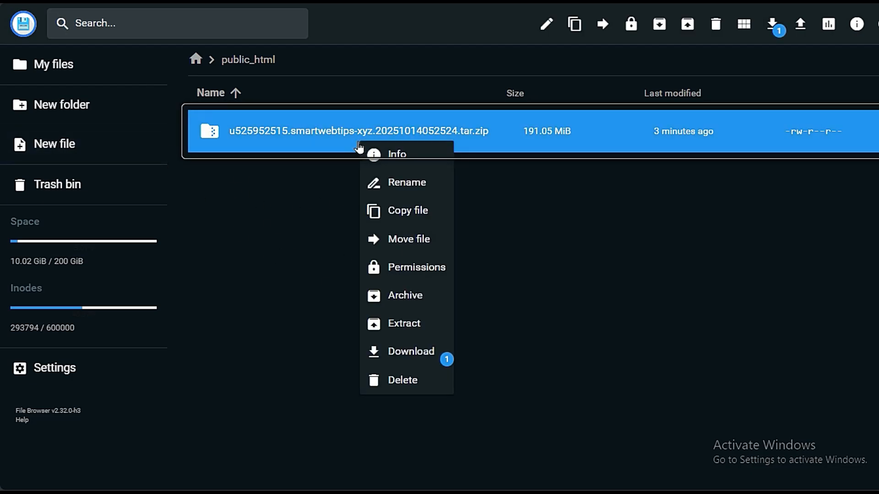
pyautogui.click(415, 332)
pyautogui.click(415, 255)
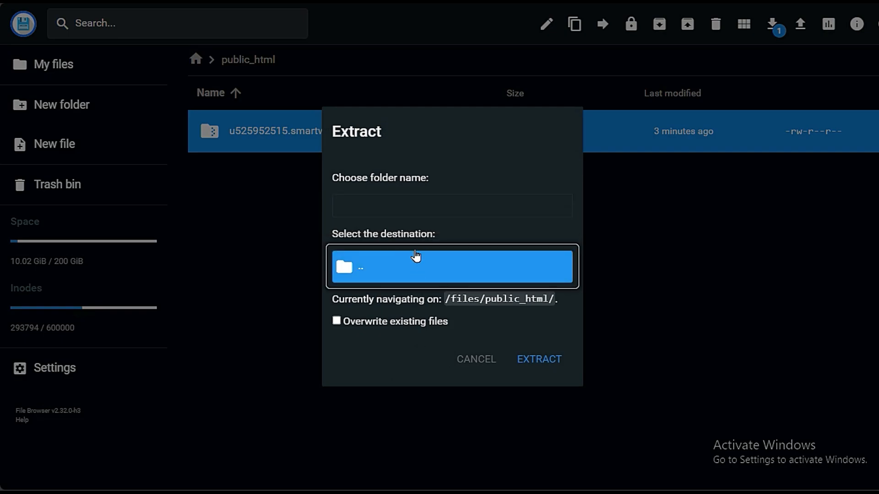
pyautogui.click(419, 206)
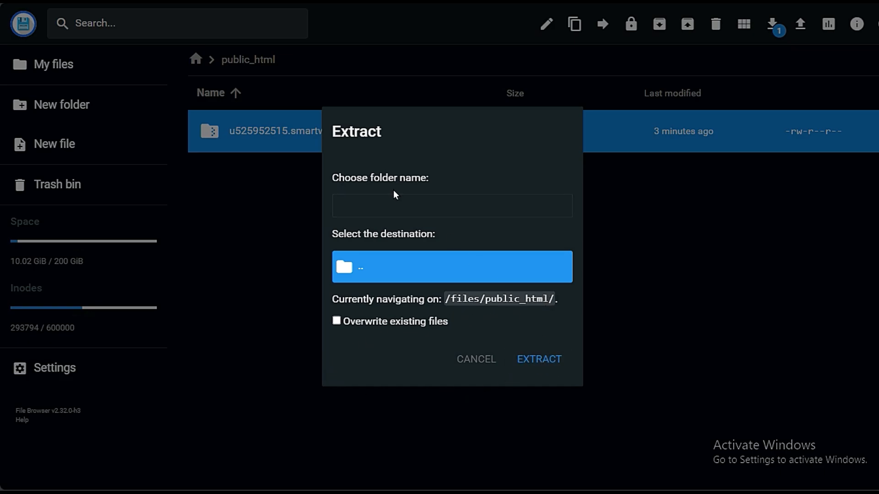
pyautogui.click(391, 216)
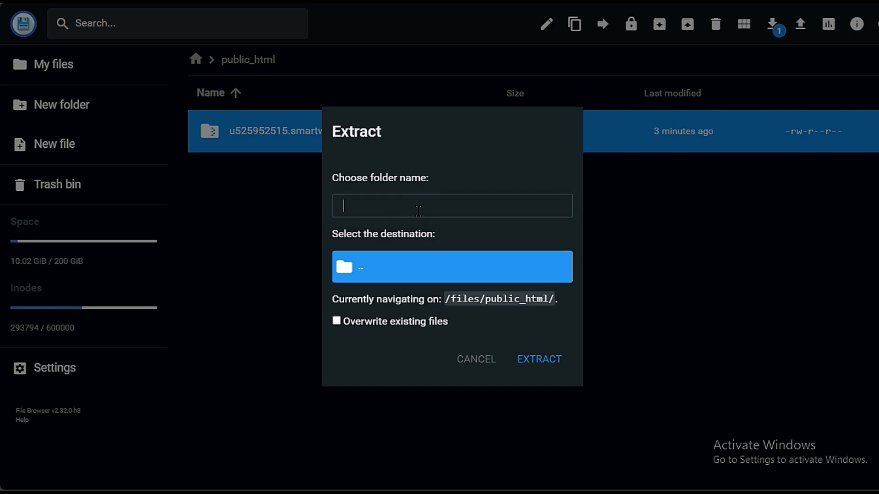
pyautogui.write('public_html')
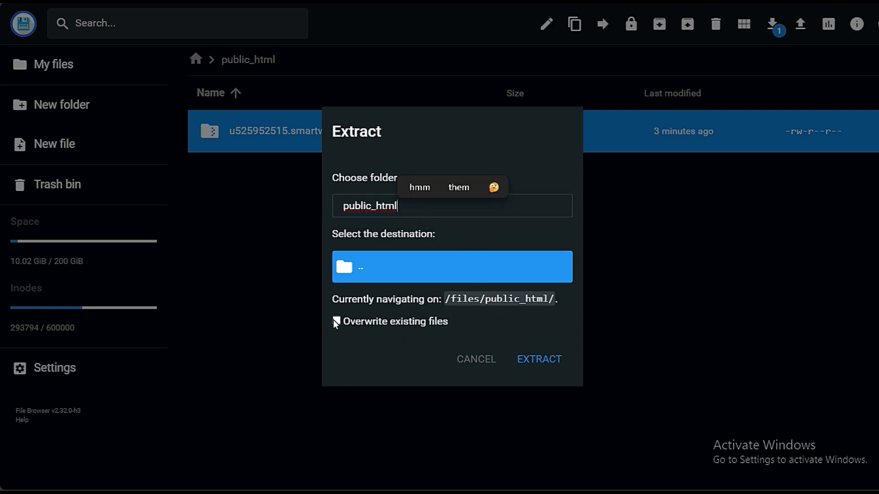
pyautogui.click(546, 360)
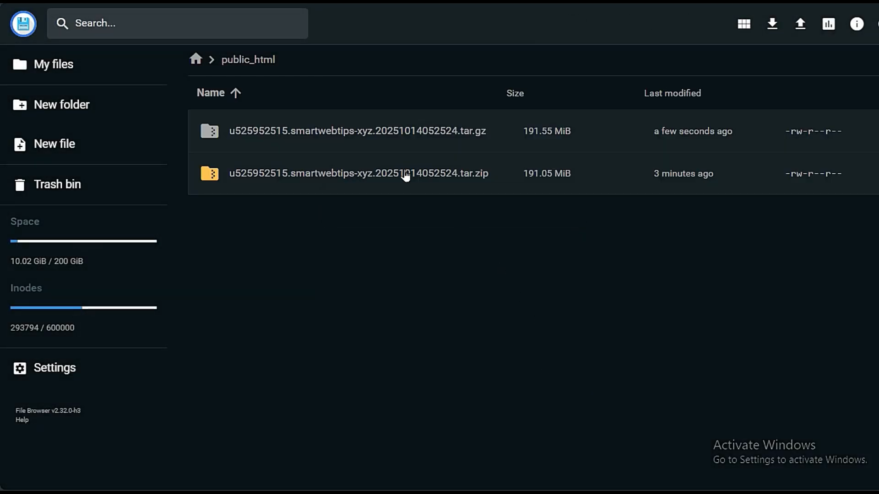
# Delete the uploaded .tar.zip backup from public_html, keeping the extracted .tar.gz archive
pyautogui.rightClick(379, 182)
pyautogui.click(418, 417)
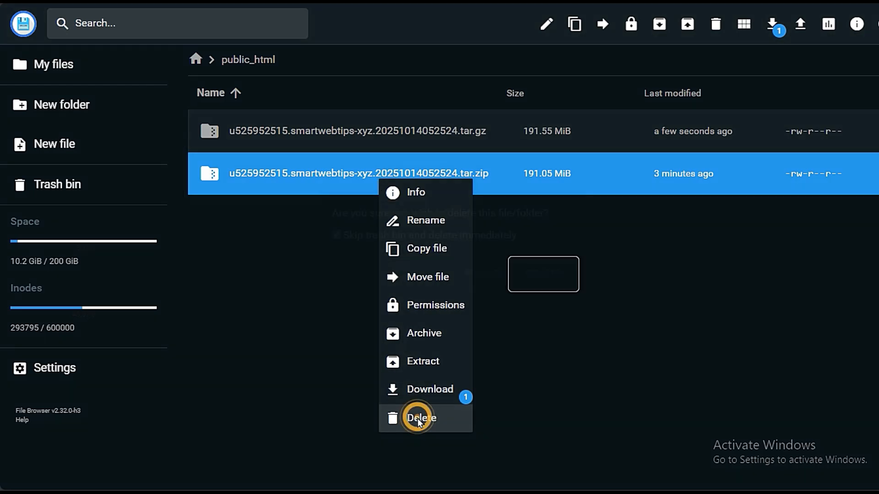
pyautogui.click(535, 283)
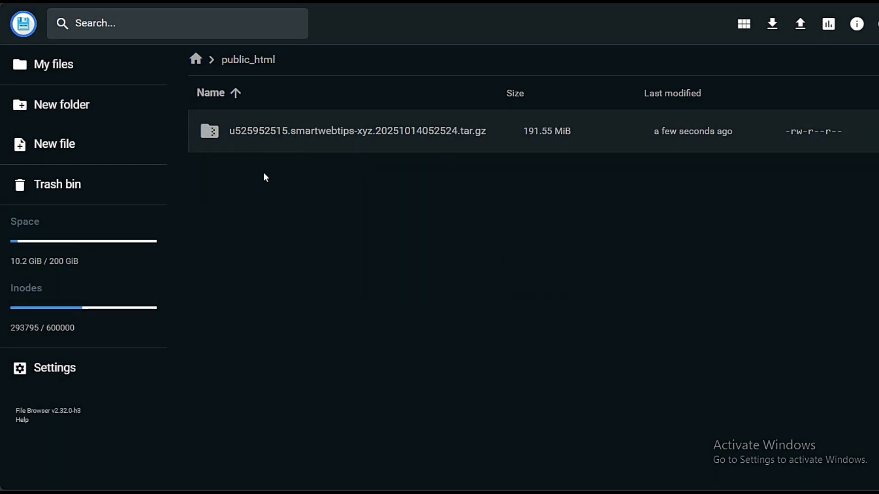
# Extract the .tar.gz archive within public_html into a folder named public_html
pyautogui.rightClick(377, 127)
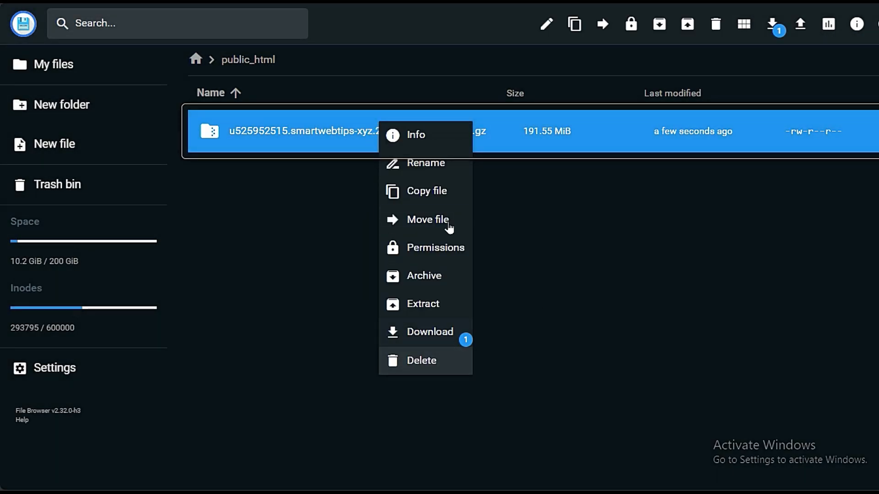
pyautogui.click(441, 305)
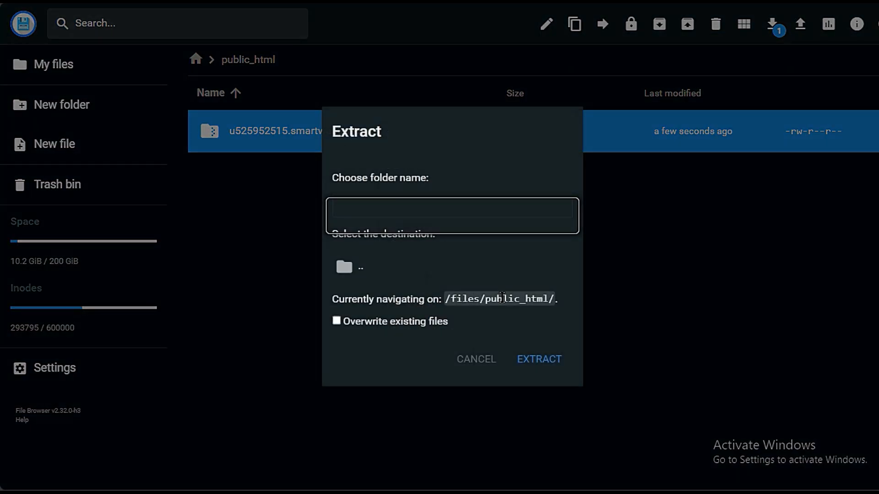
pyautogui.click(526, 362)
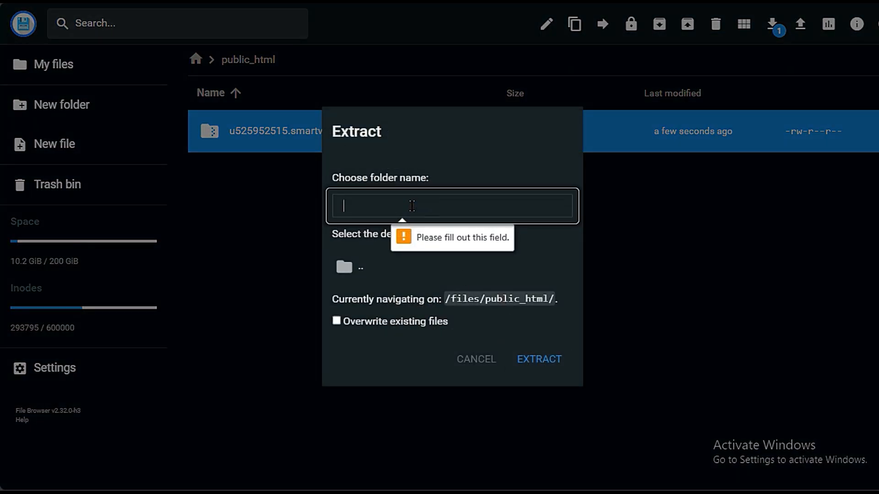
pyautogui.press('Escape')
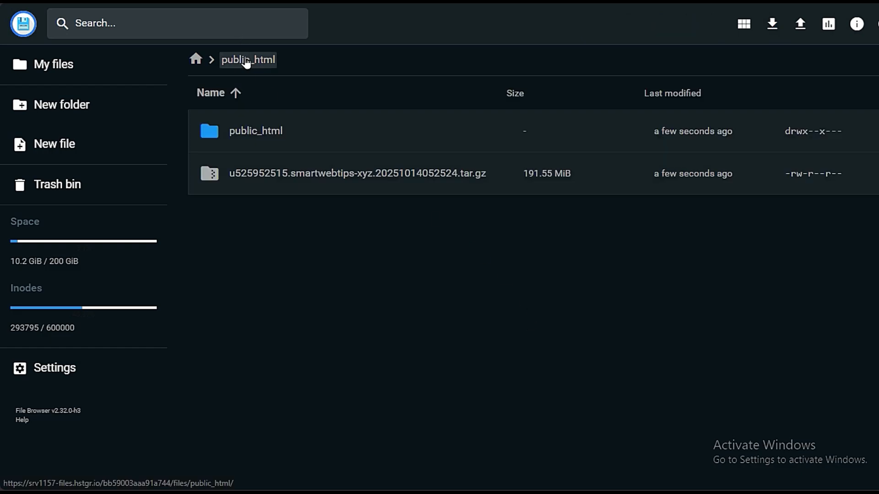
# Permanently delete the .tar.gz archive, skipping the trash bin and leaving only the extracted public_html folder
pyautogui.rightClick(287, 181)
pyautogui.click(350, 414)
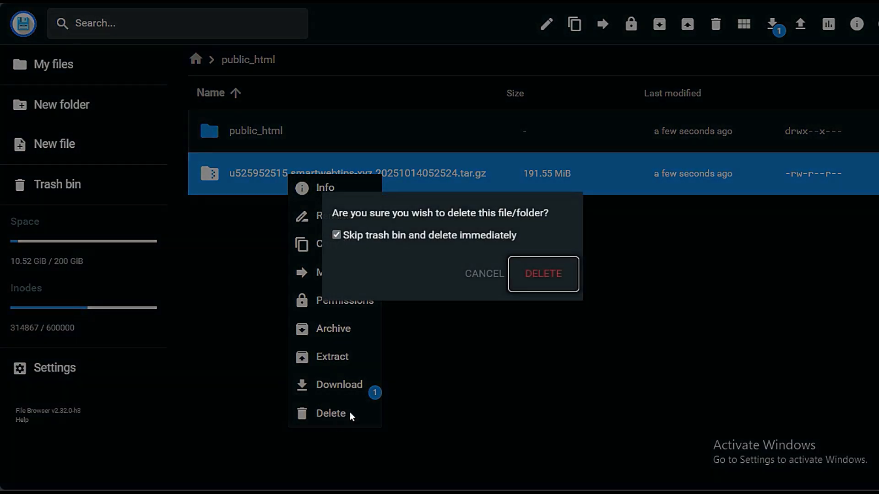
pyautogui.click(522, 281)
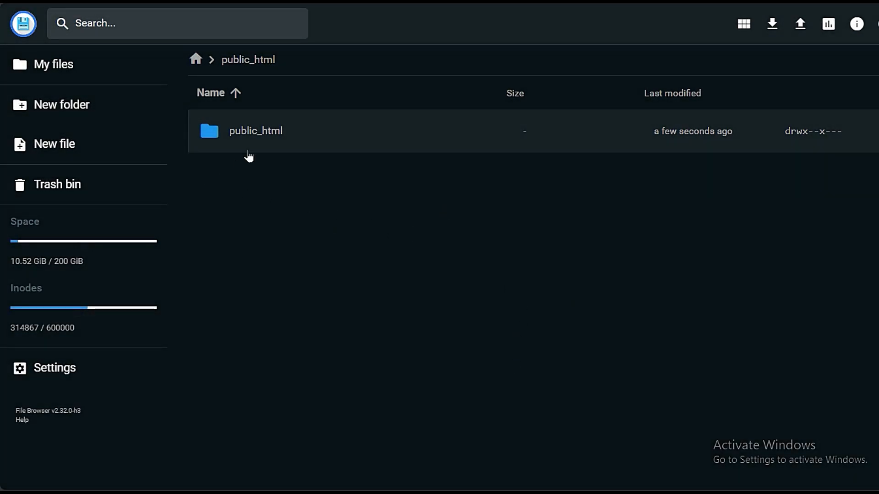
pyautogui.click(225, 61)
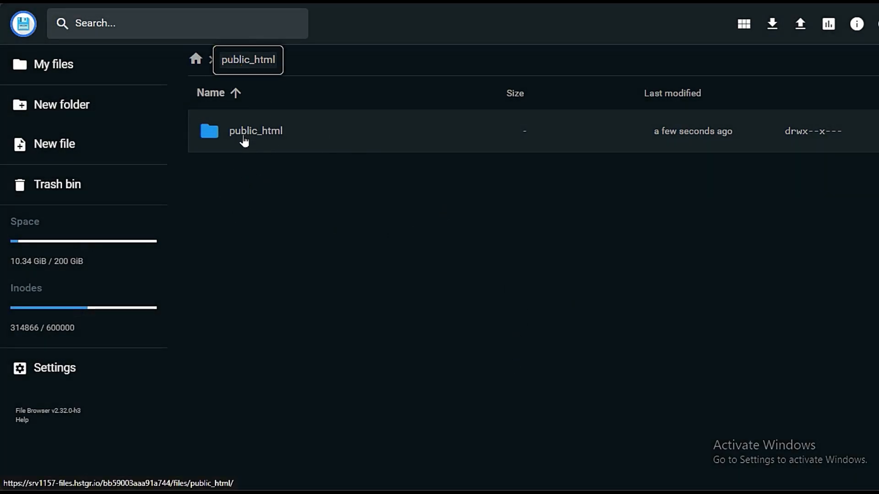
pyautogui.click(313, 153)
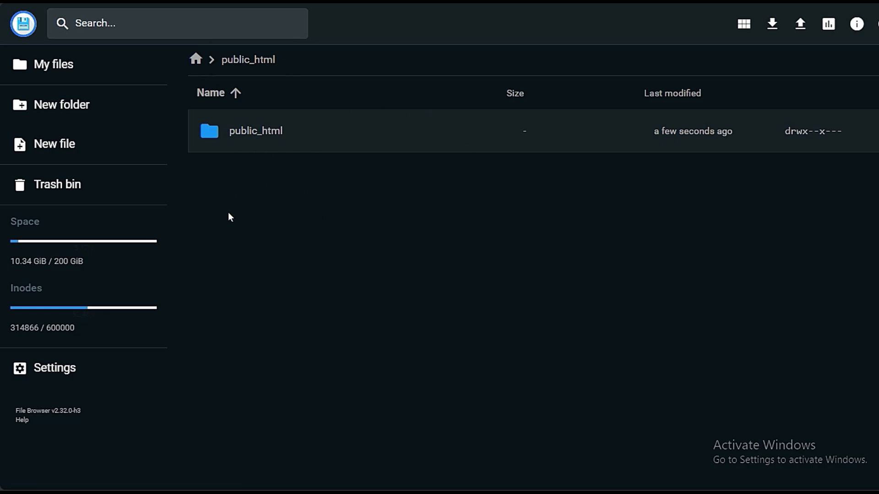
pyautogui.click(255, 64)
pyautogui.rightClick(362, 139)
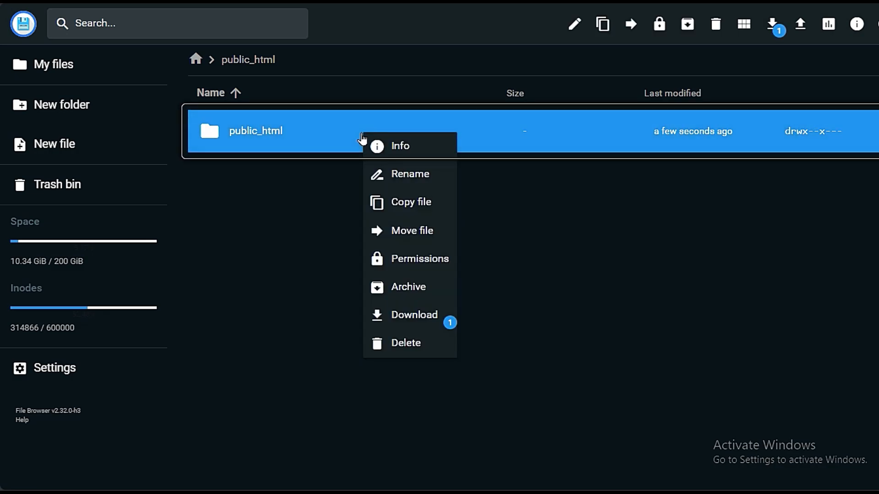
pyautogui.click(288, 236)
# Open the extracted site files in public_html/domains/smartwebtips.xyz/public_html
pyautogui.doubleClick(314, 140)
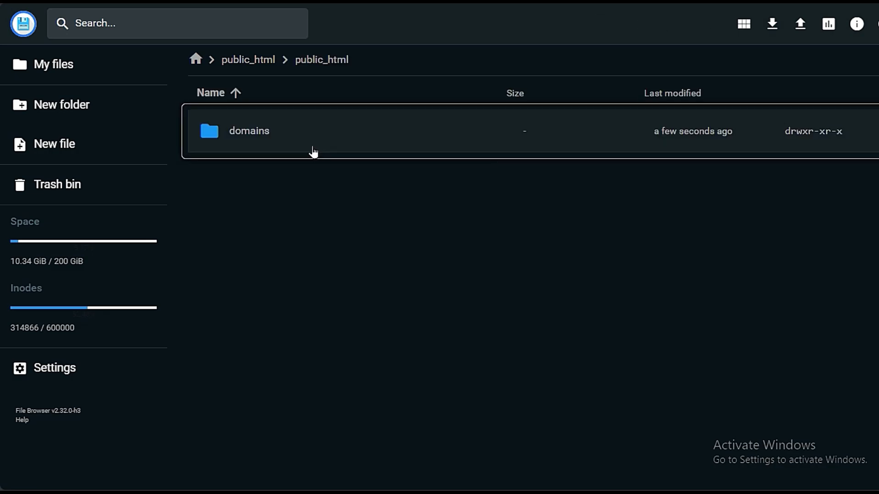
pyautogui.doubleClick(313, 151)
pyautogui.doubleClick(314, 151)
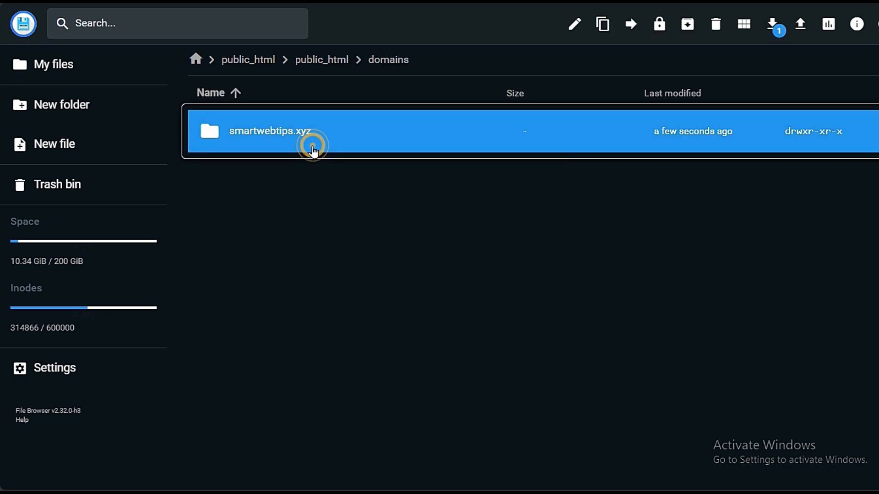
pyautogui.doubleClick(313, 154)
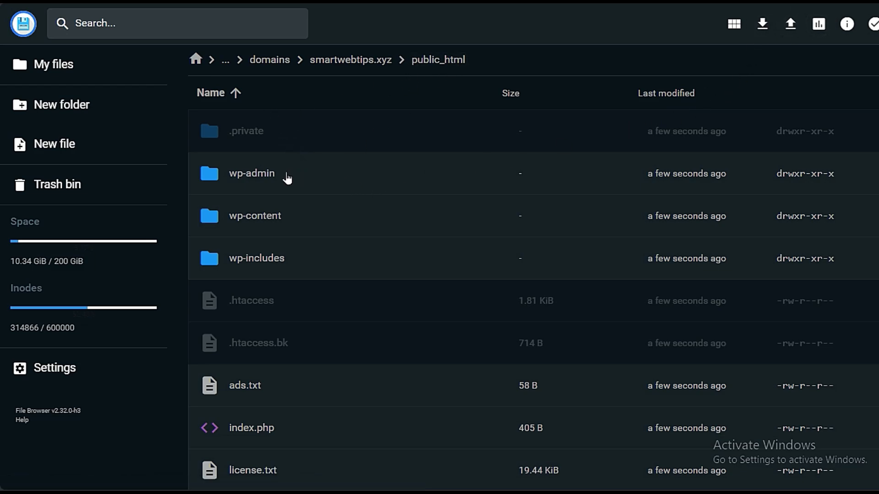
# Enable multiple selection and select all the WordPress folders and files from .private through wp-trackback.php
pyautogui.click(385, 136)
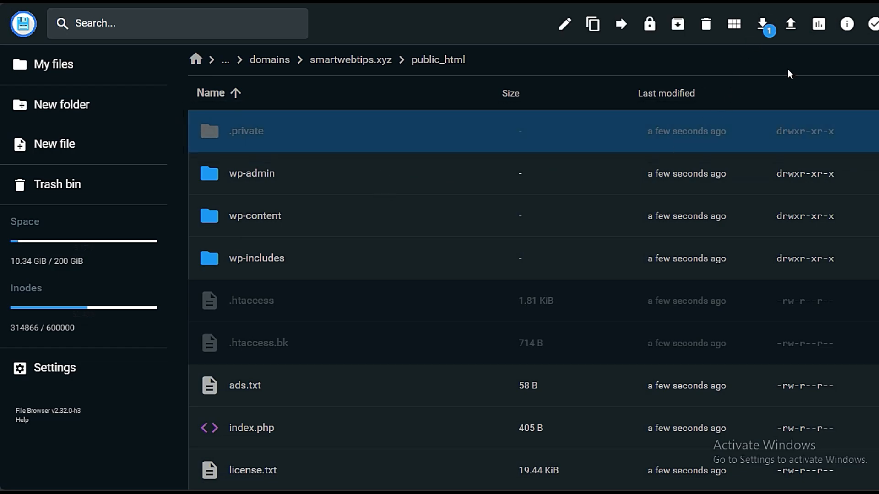
pyautogui.click(866, 30)
pyautogui.click(394, 176)
pyautogui.click(378, 219)
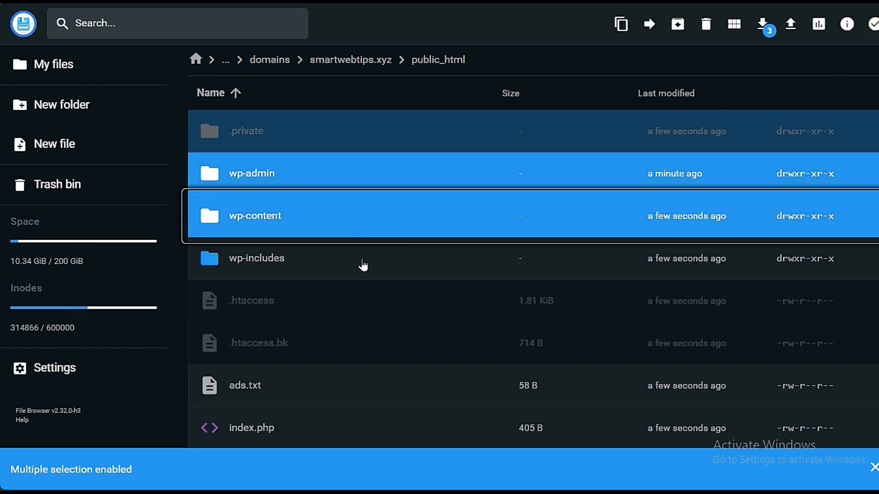
pyautogui.click(364, 263)
pyautogui.click(363, 311)
pyautogui.click(359, 345)
pyautogui.scroll(-3, 355, 334)
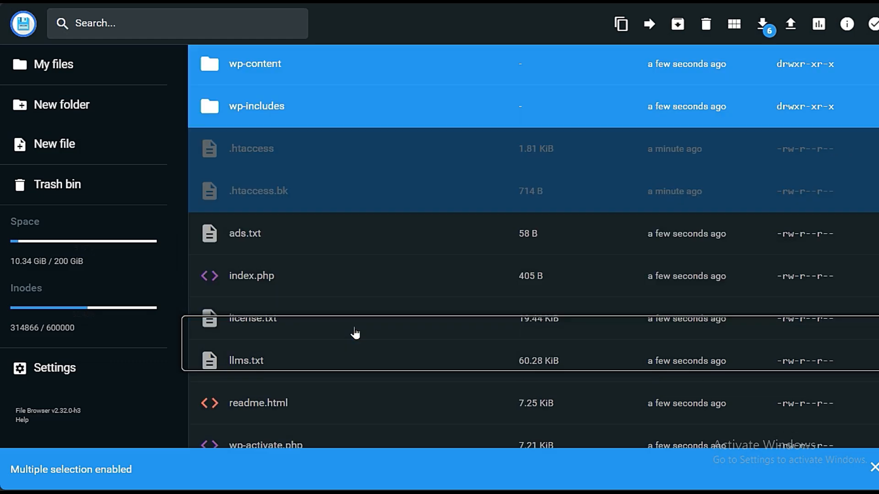
pyautogui.click(352, 244)
pyautogui.click(351, 285)
pyautogui.click(335, 321)
pyautogui.click(332, 363)
pyautogui.click(329, 405)
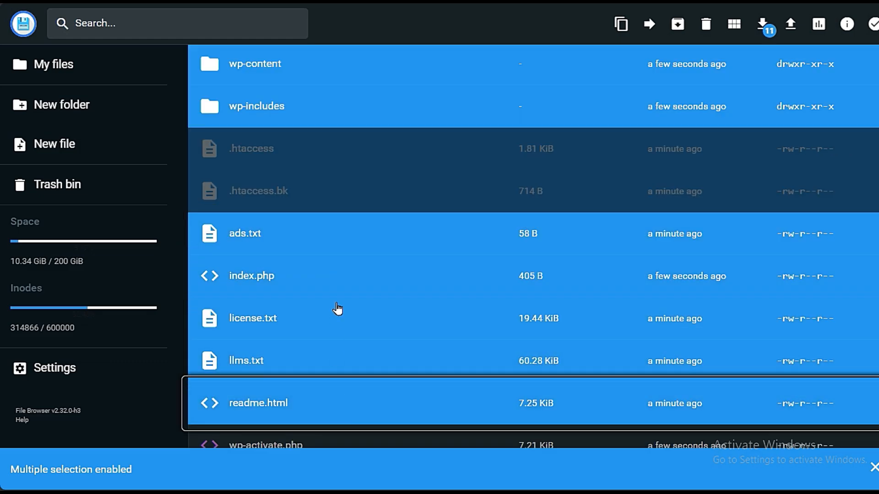
pyautogui.scroll(-6, 338, 306)
pyautogui.click(369, 140)
pyautogui.click(361, 189)
pyautogui.click(353, 229)
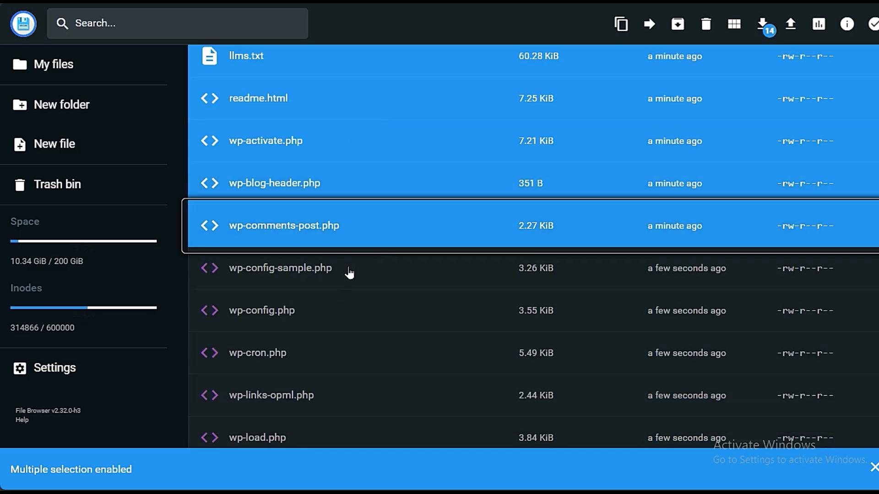
pyautogui.click(349, 271)
pyautogui.click(347, 313)
pyautogui.click(343, 350)
pyautogui.click(334, 398)
pyautogui.scroll(-5, 344, 367)
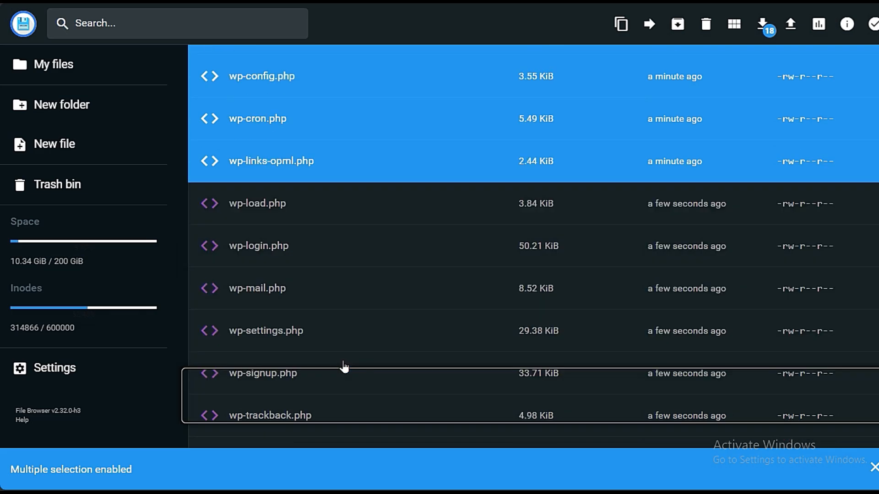
pyautogui.click(349, 215)
pyautogui.click(348, 246)
pyautogui.click(338, 293)
pyautogui.click(338, 332)
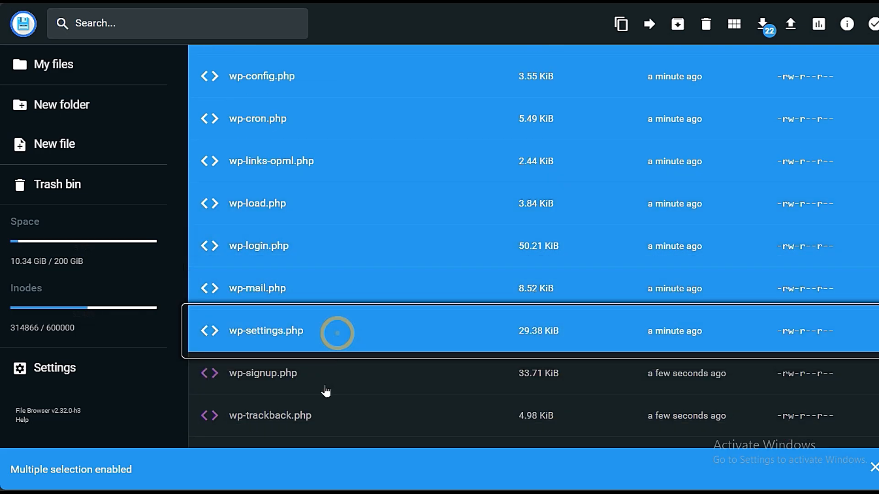
pyautogui.click(325, 390)
pyautogui.click(324, 418)
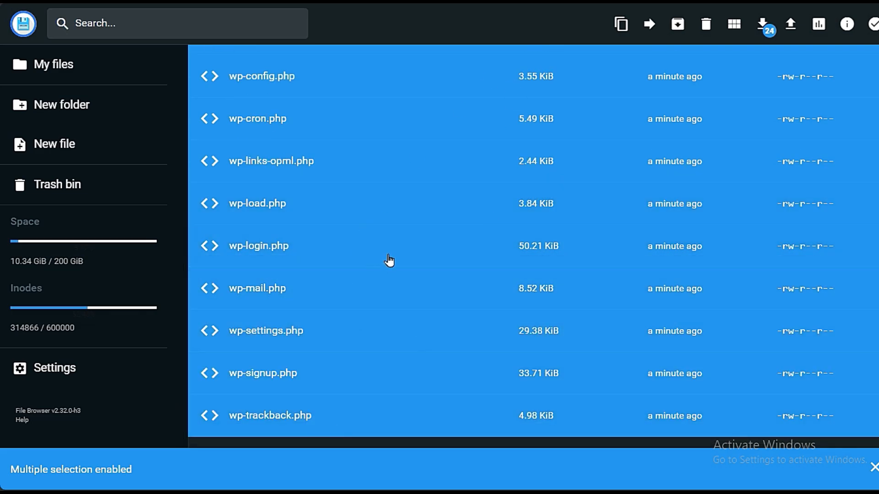
# Start moving the selected WordPress files and browse up to /files/public_html/ as the destination
pyautogui.rightClick(389, 241)
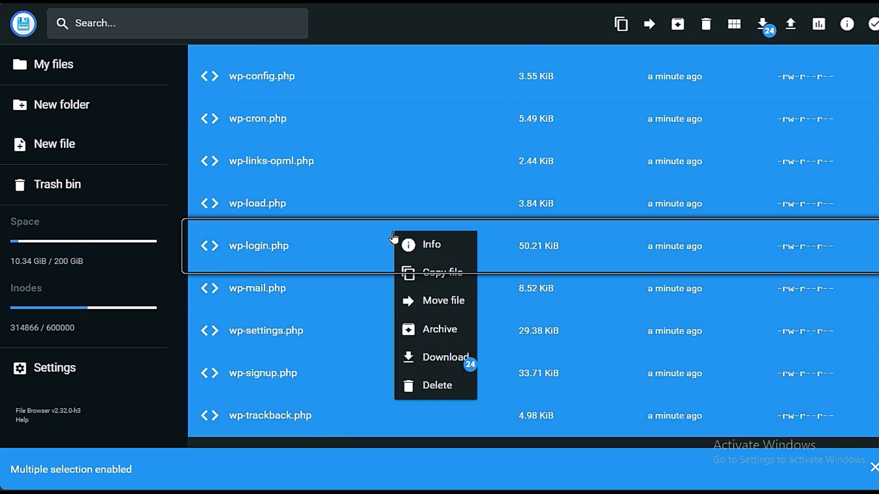
pyautogui.click(433, 299)
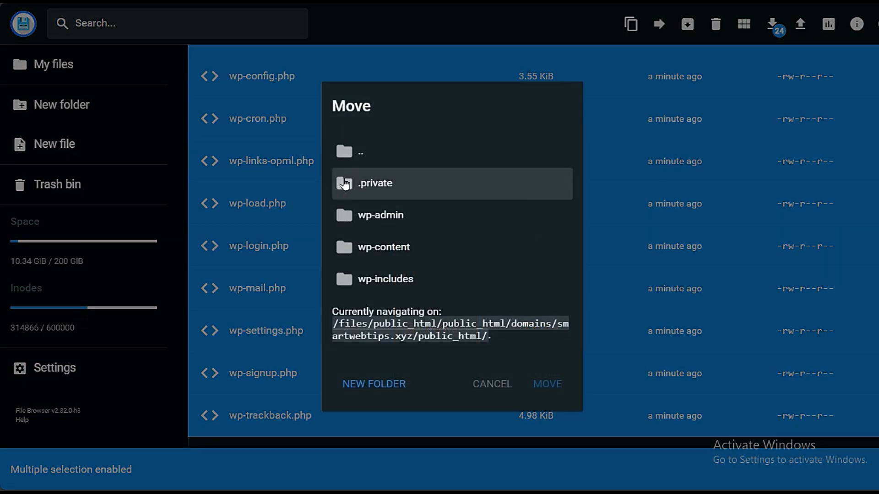
pyautogui.click(350, 149)
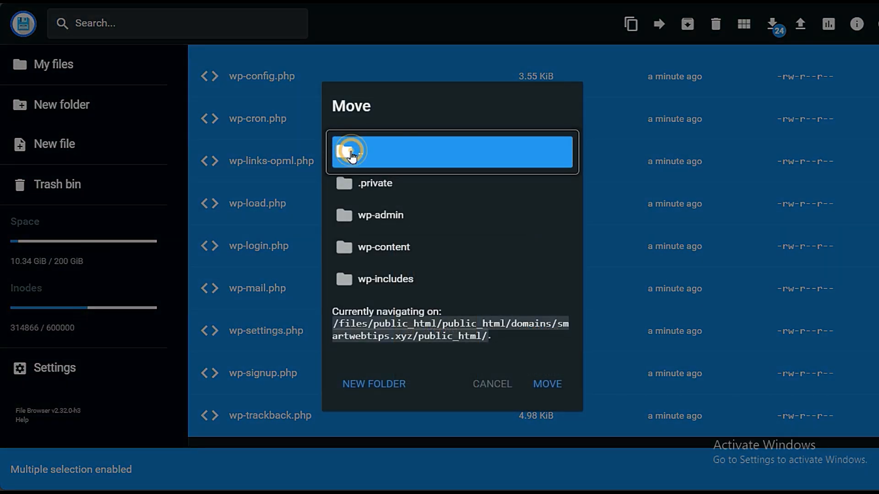
pyautogui.doubleClick(349, 153)
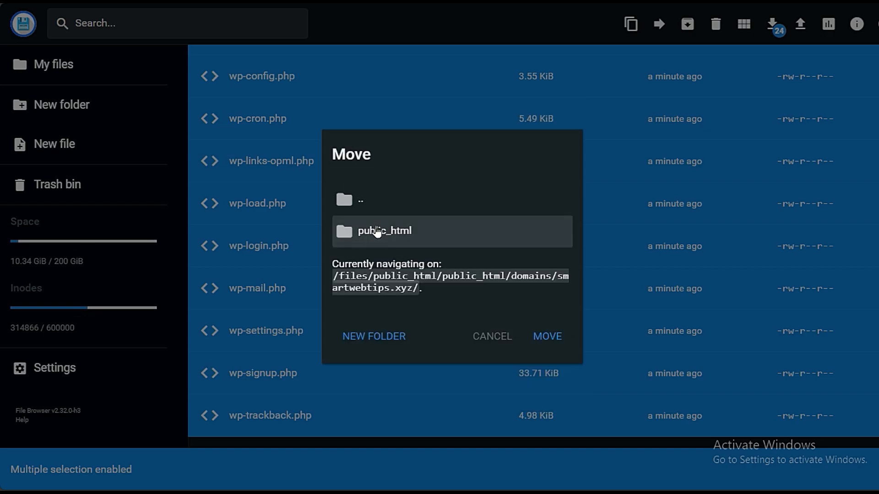
pyautogui.doubleClick(370, 203)
pyautogui.doubleClick(382, 208)
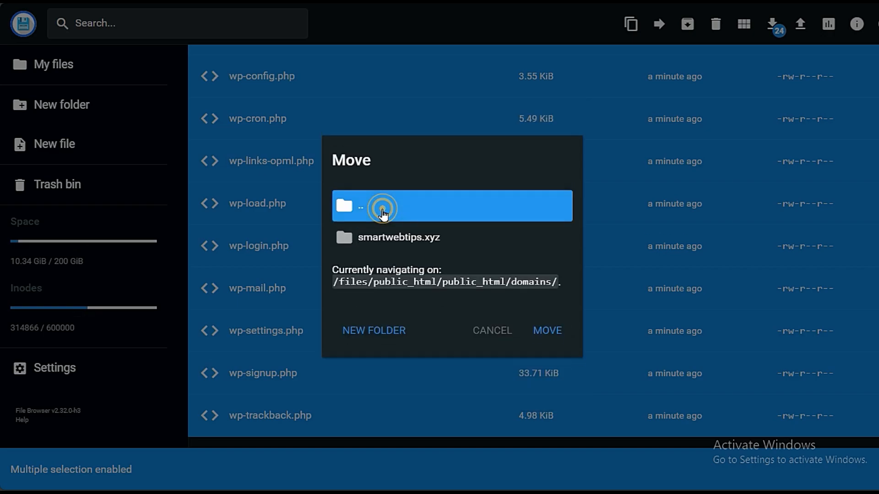
pyautogui.doubleClick(383, 208)
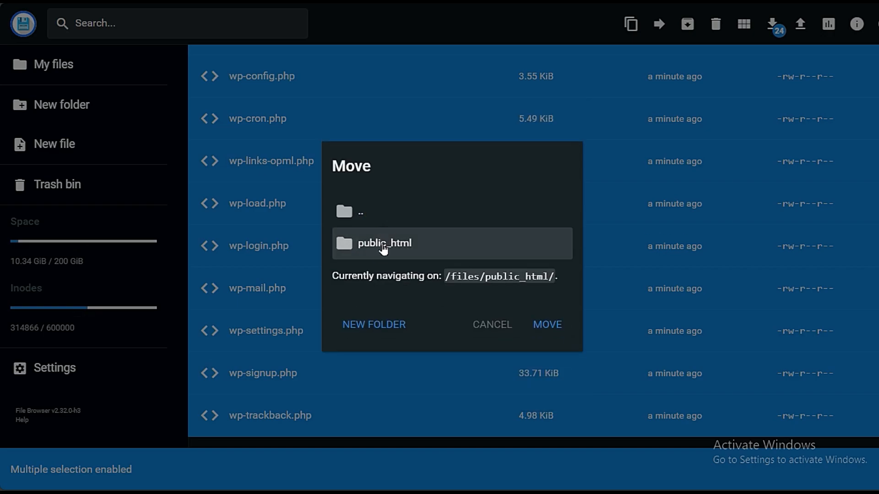
pyautogui.click(385, 247)
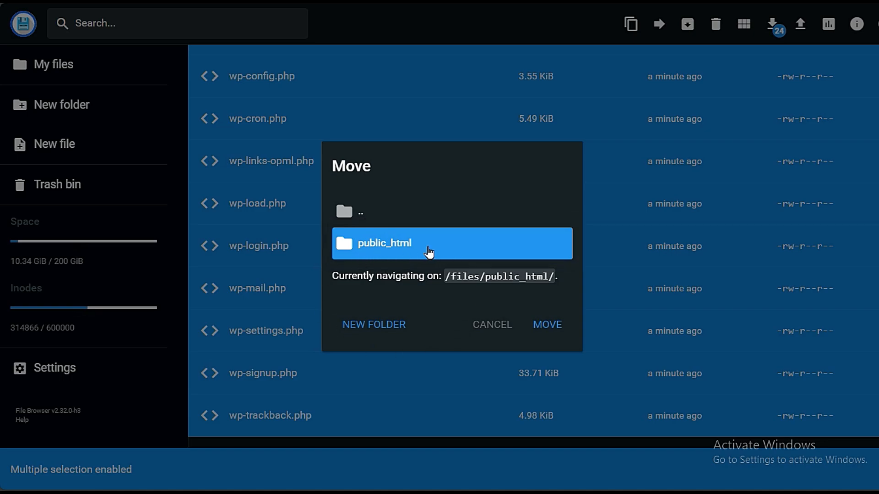
pyautogui.click(375, 209)
pyautogui.click(375, 208)
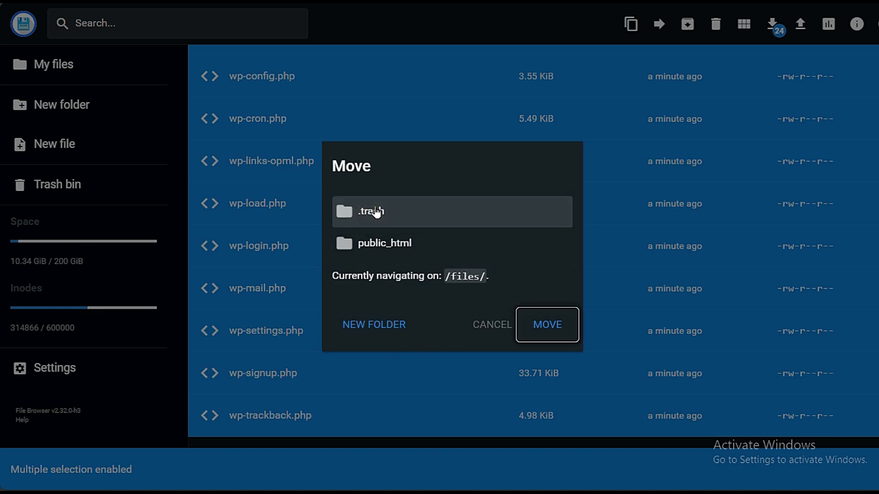
pyautogui.doubleClick(390, 243)
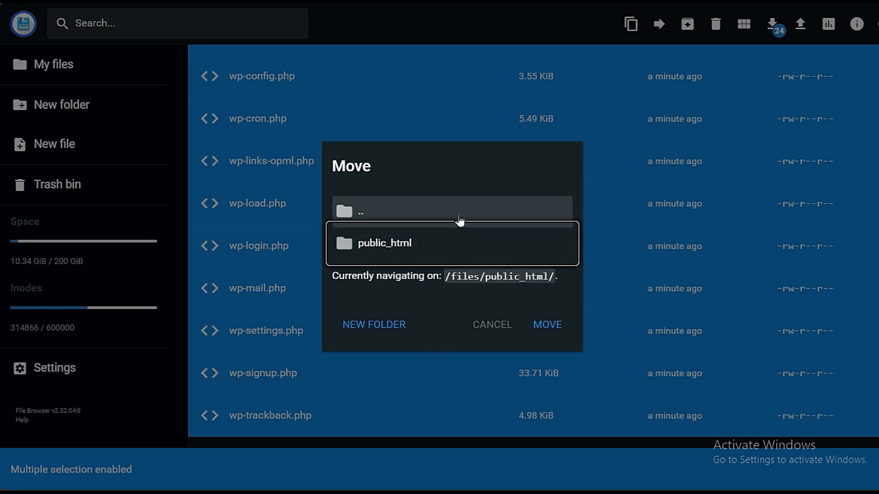
# Check the destination path /files/public_html/ and move the selected files there
pyautogui.doubleClick(350, 276)
pyautogui.moveTo(389, 276); pyautogui.dragTo(501, 277)
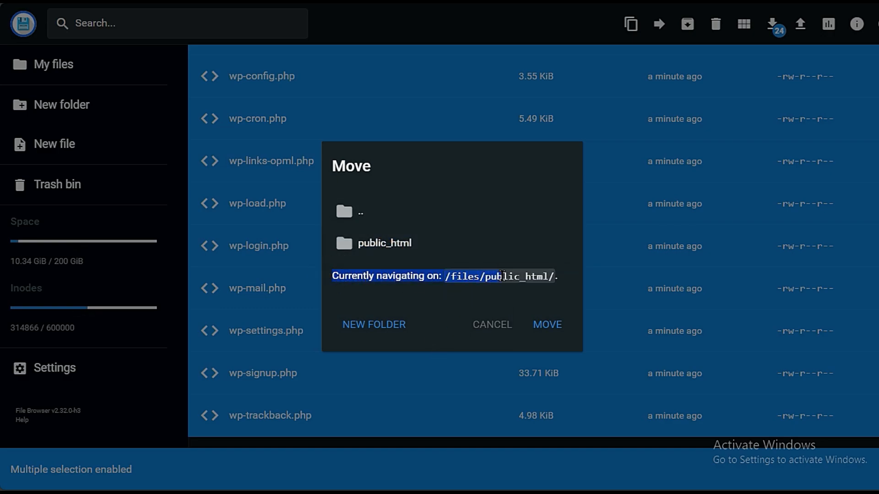
pyautogui.click(458, 292)
pyautogui.moveTo(444, 275)
pyautogui.mouseDown()
pyautogui.moveTo(556, 276)
pyautogui.moveTo(443, 276)
pyautogui.mouseUp()
pyautogui.click(557, 276)
pyautogui.click(430, 323)
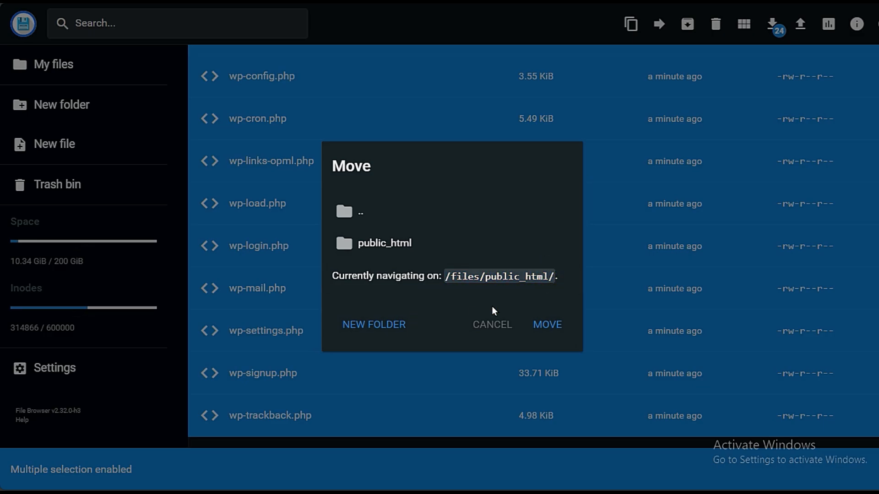
pyautogui.click(545, 334)
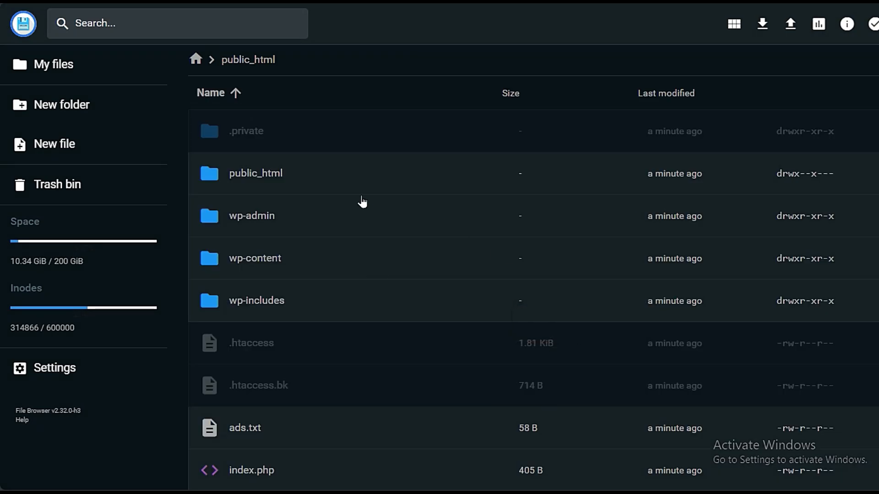
# Delete the leftover extracted public_html folder nested inside the main public_html
pyautogui.click(247, 61)
pyautogui.click(248, 60)
pyautogui.rightClick(287, 180)
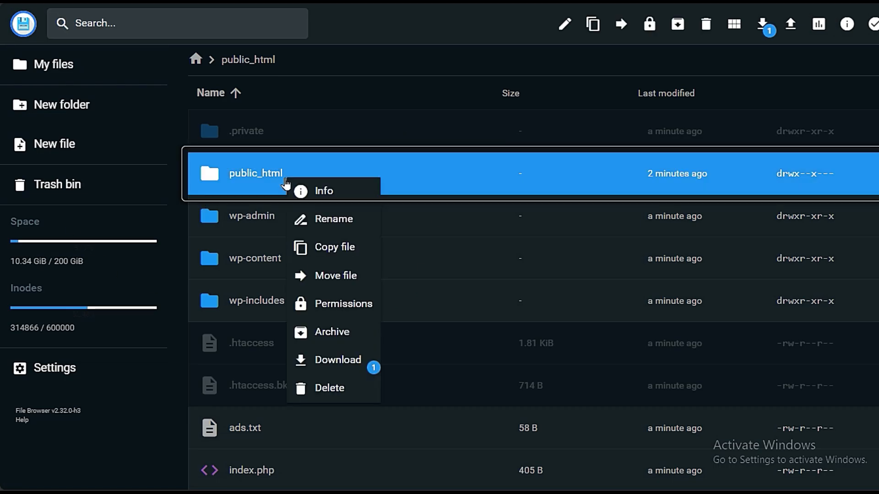
pyautogui.click(324, 398)
pyautogui.click(543, 272)
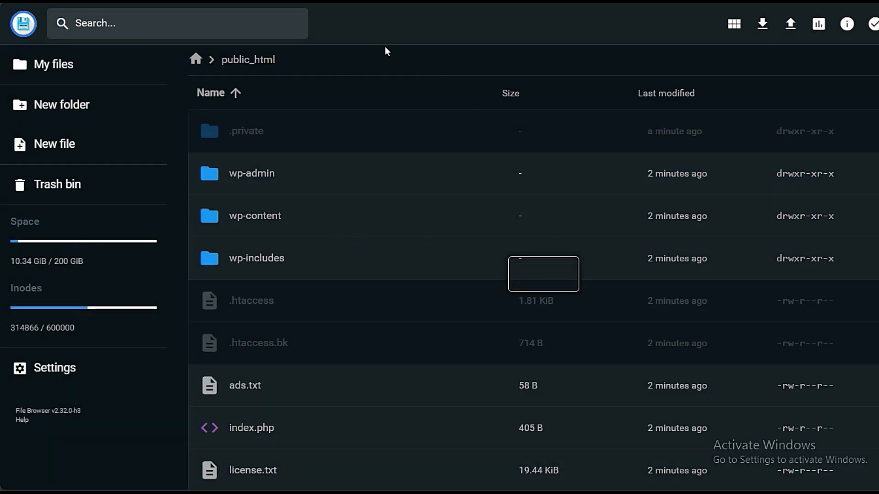
# Check that the WordPress folders and files sit directly inside the main public_html folder
pyautogui.scroll(-12, 324, 294)
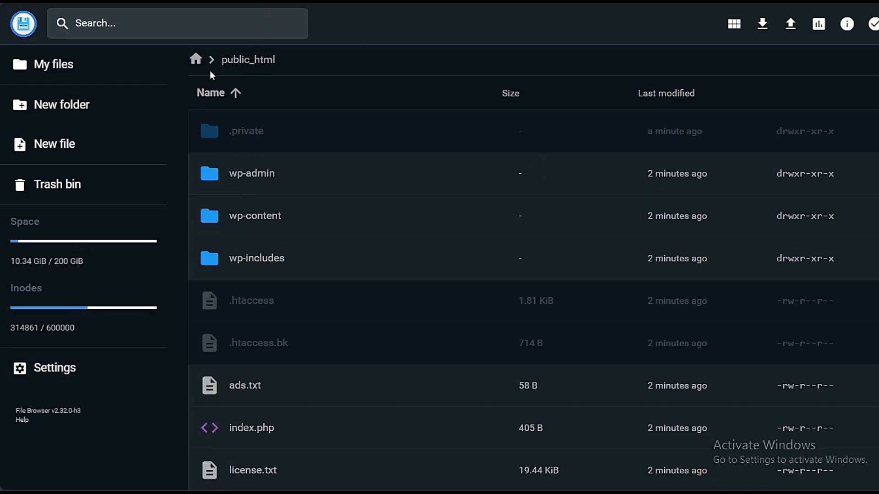
pyautogui.click(210, 59)
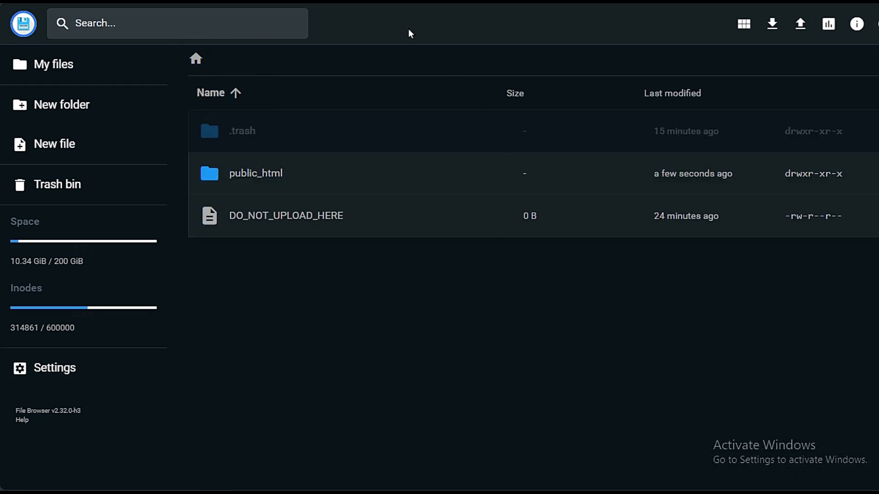
pyautogui.doubleClick(296, 173)
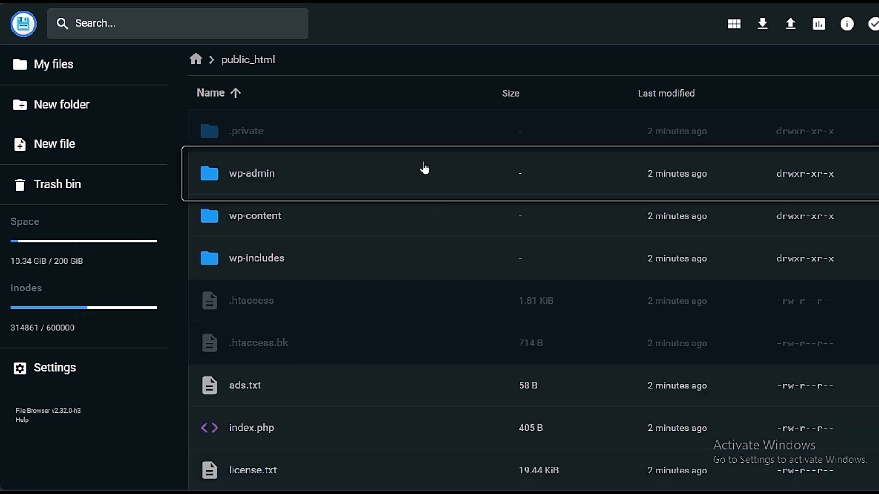
pyautogui.scroll(-6, 321, 421)
pyautogui.scroll(6, 444, 412)
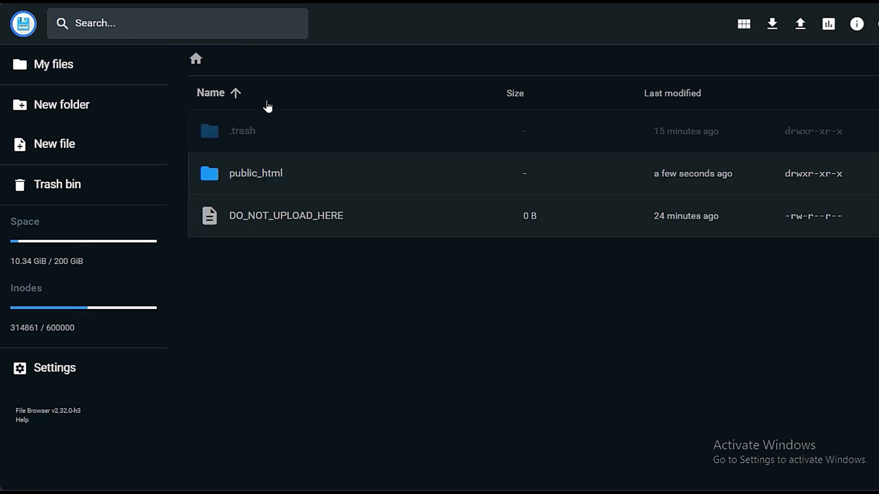
pyautogui.doubleClick(269, 171)
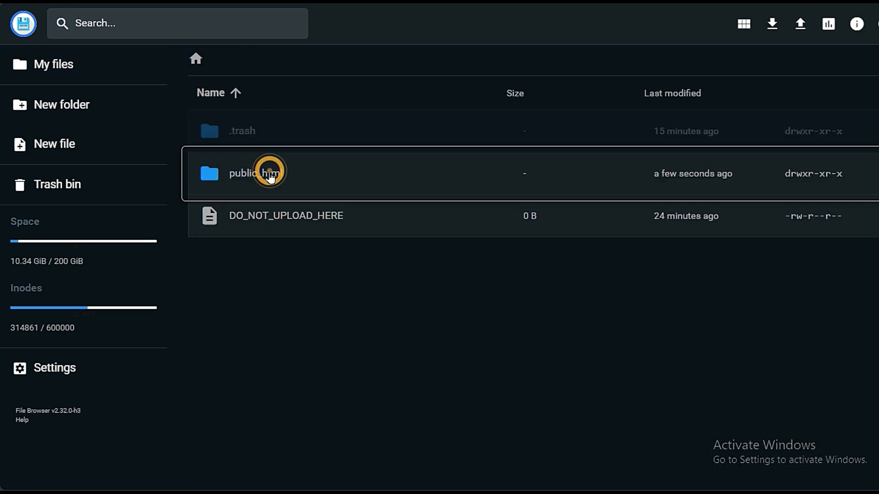
pyautogui.scroll(-10, 422, 357)
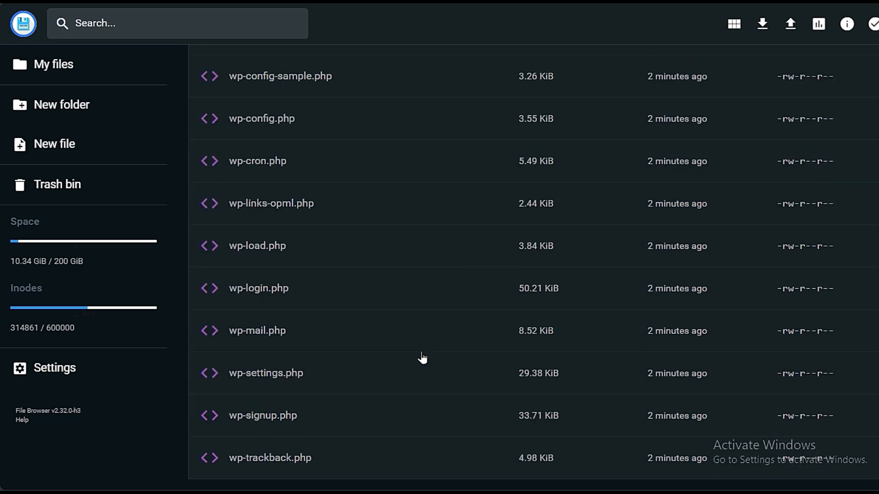
pyautogui.scroll(10, 361, 379)
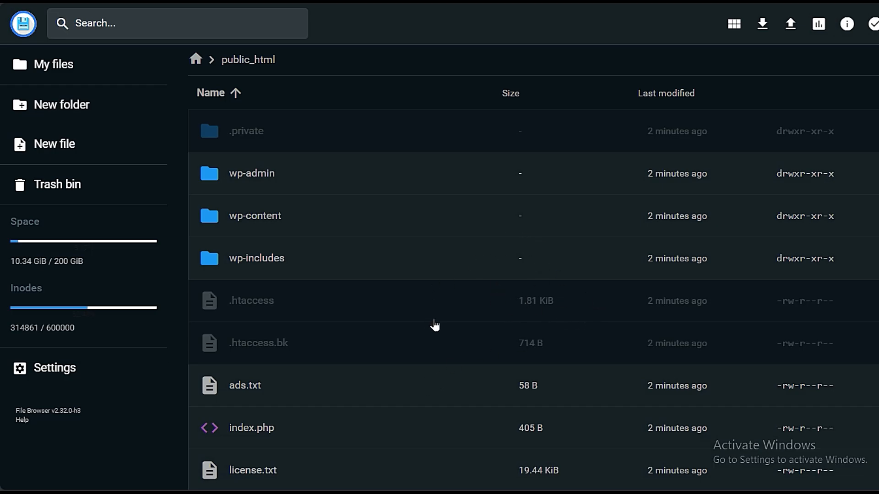
pyautogui.scroll(-5, 435, 325)
pyautogui.scroll(-5, 363, 335)
pyautogui.scroll(10, 363, 338)
# Switch to the Hostinger dashboard and open the website's MySQL database management page
pyautogui.moveTo(5, 23)
pyautogui.click(41, 17)
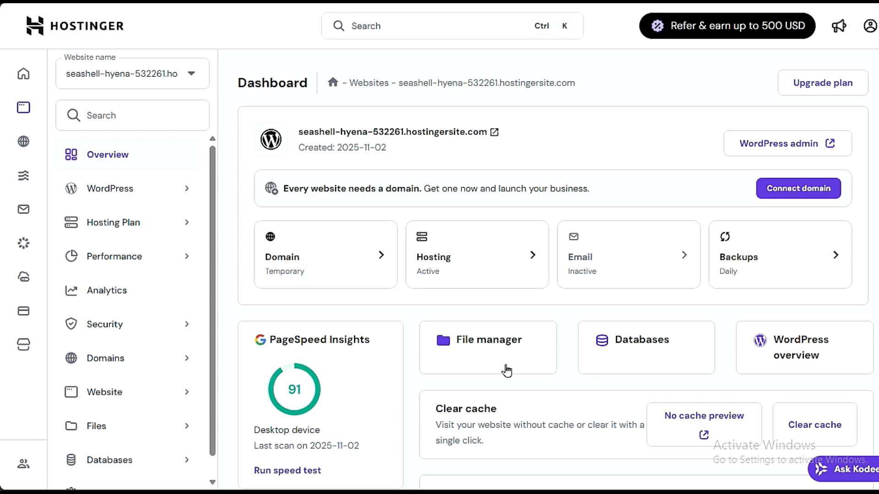
pyautogui.click(604, 362)
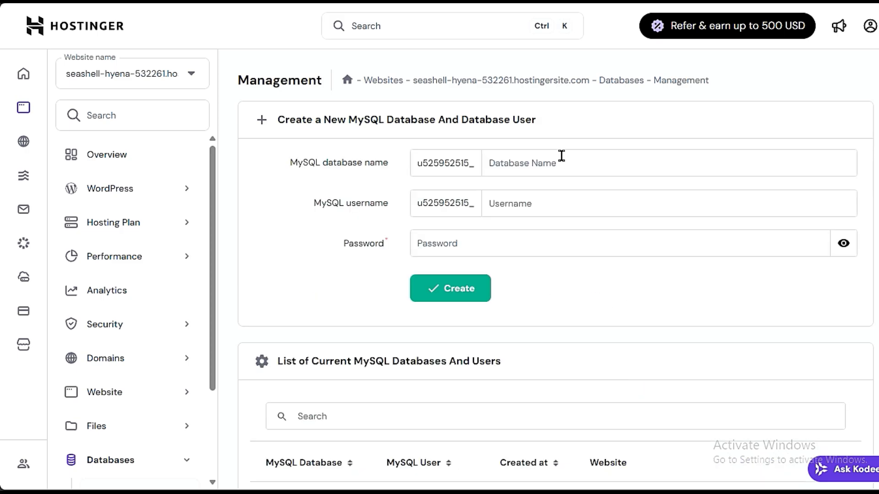
# Fill in the new MySQL database name and use the same name for the MySQL username
pyautogui.click(561, 156)
pyautogui.write('preet')
pyautogui.click(565, 212)
pyautogui.write('p')
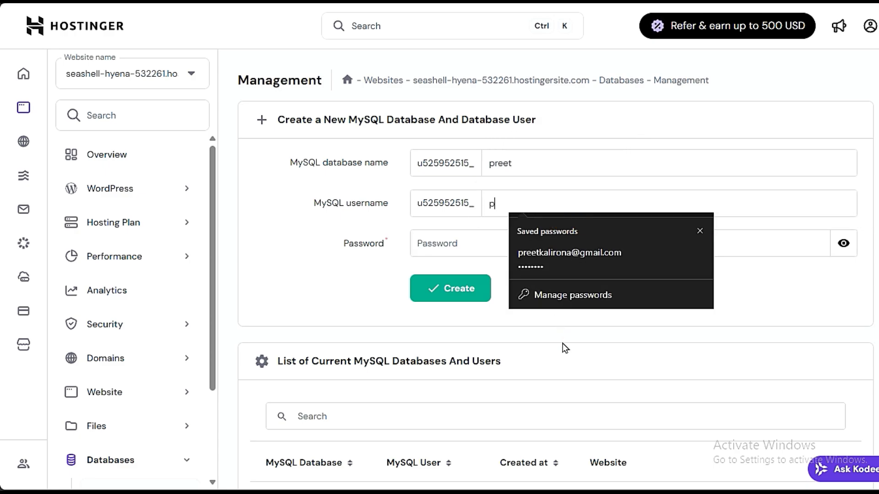
pyautogui.write('reet')
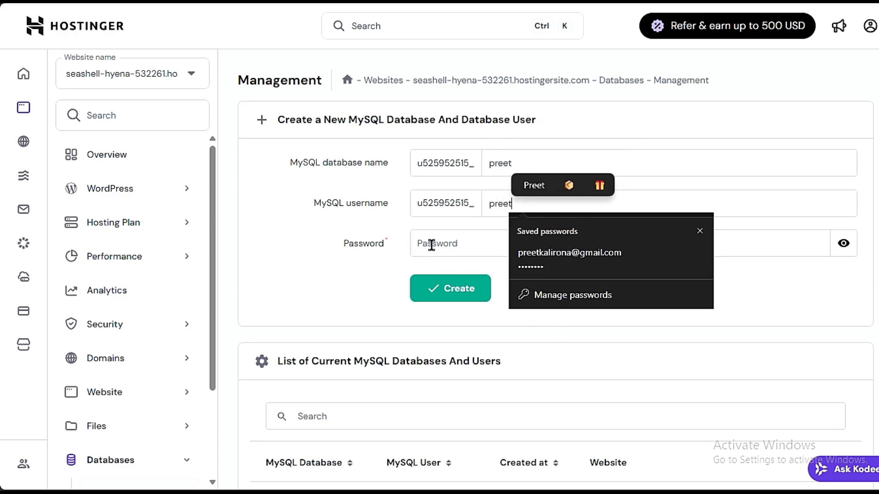
# Enter a password for the new MySQL user and try to create the database
pyautogui.click(431, 242)
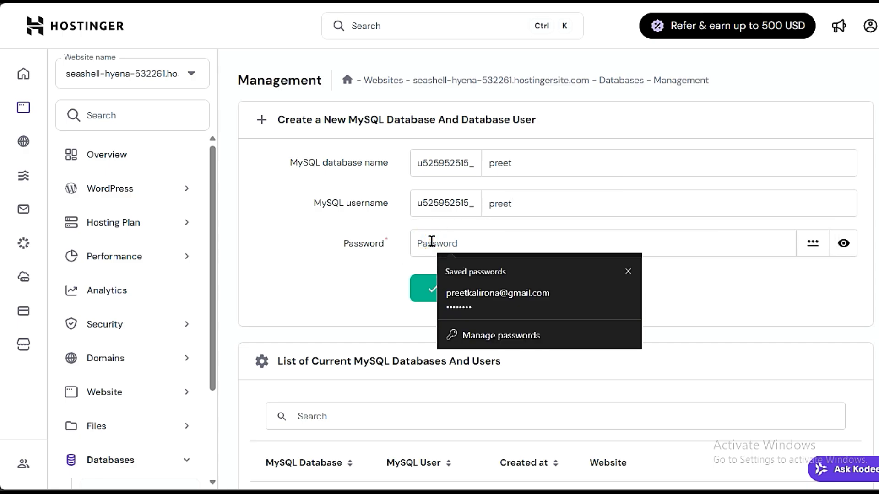
pyautogui.write('•')
pyautogui.press('BackSpace')
pyautogui.press('BackSpace')
pyautogui.write('•')
pyautogui.click(374, 305)
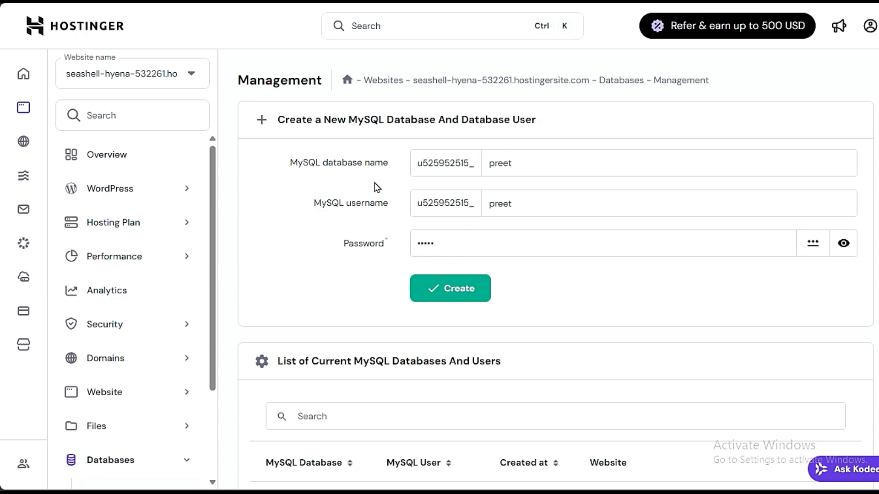
pyautogui.click(545, 162)
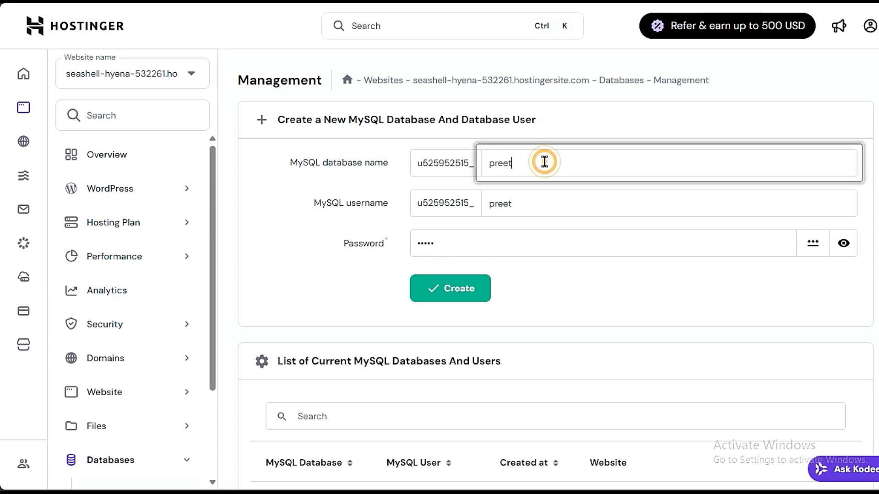
pyautogui.click(339, 263)
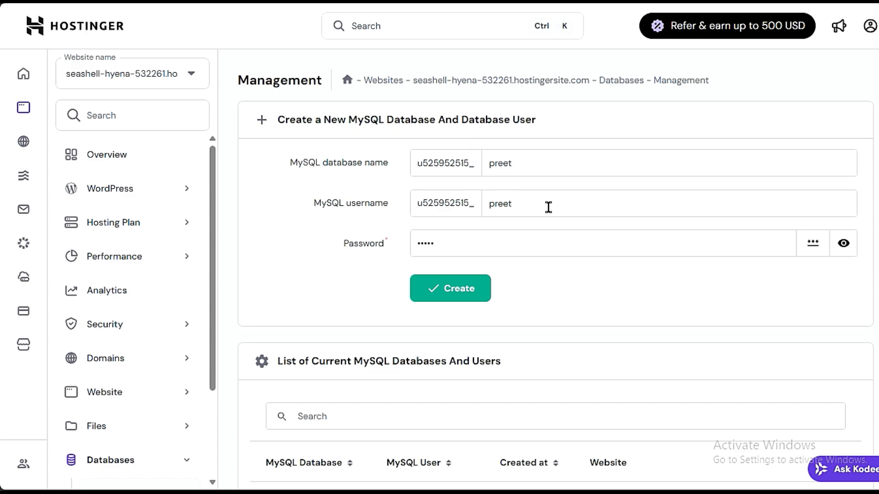
pyautogui.click(486, 281)
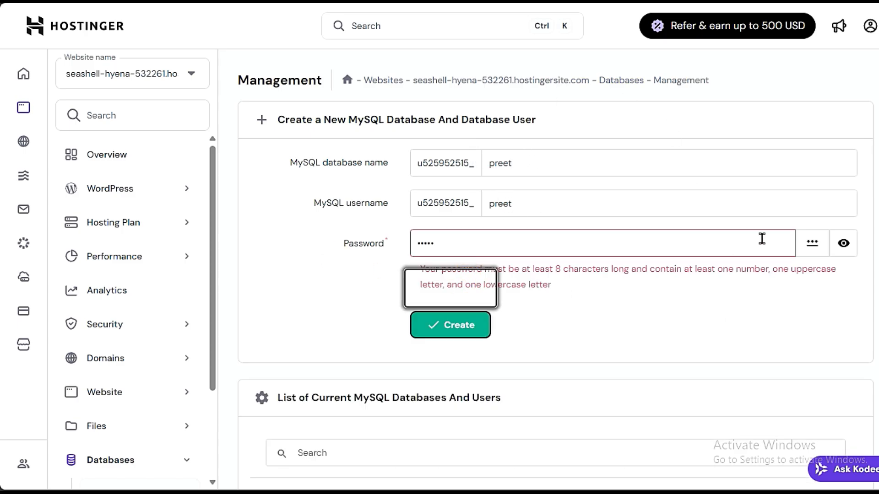
# Replace the MySQL user's password with one that meets the complexity rules, create the database and show it in the database list
pyautogui.click(634, 321)
pyautogui.click(511, 252)
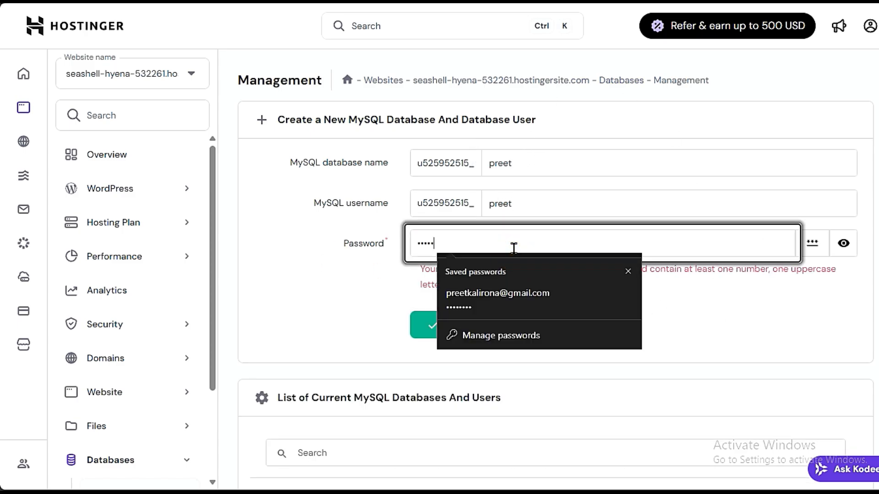
pyautogui.click(457, 247)
pyautogui.moveTo(457, 246); pyautogui.dragTo(361, 246)
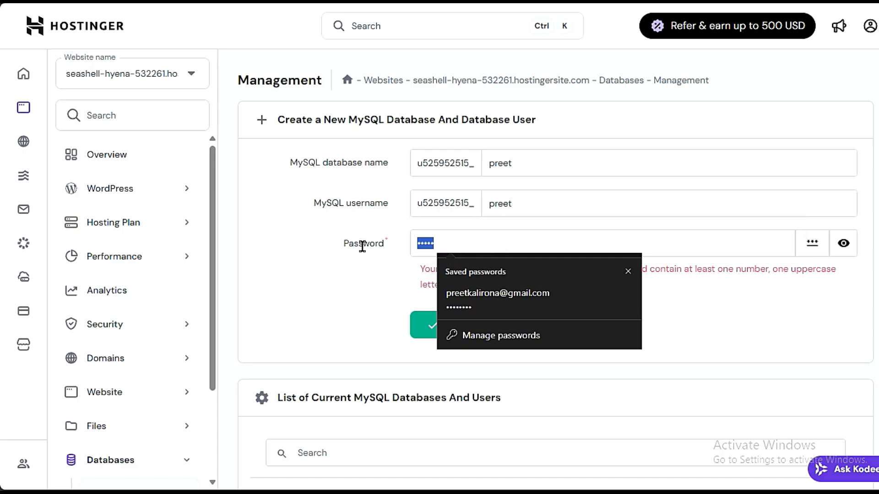
pyautogui.write('p')
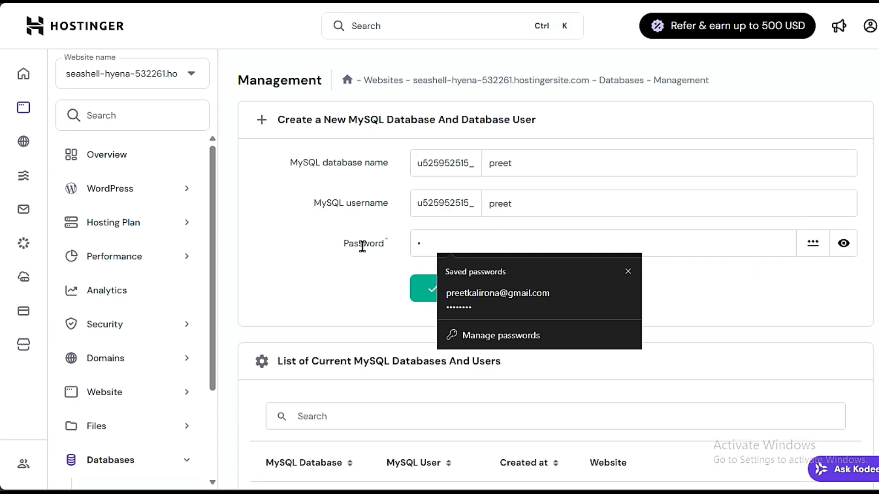
pyautogui.write('•••••••••')
pyautogui.click(416, 292)
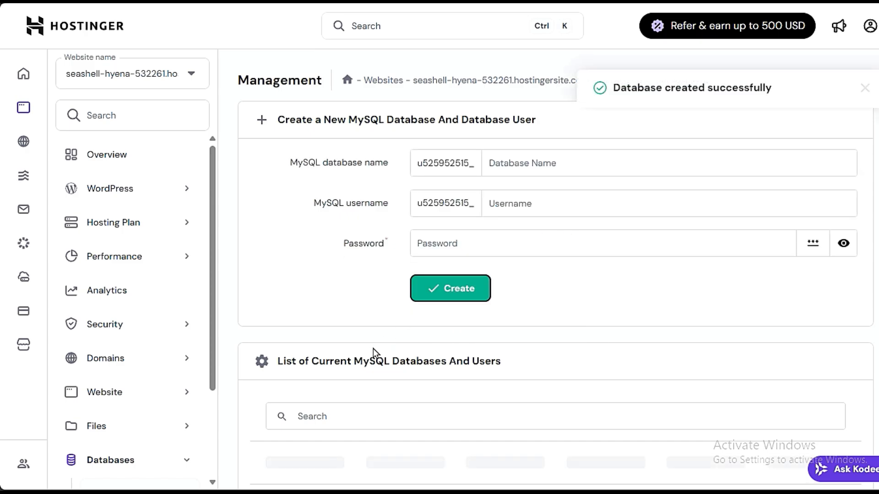
pyautogui.scroll(-3, 605, 328)
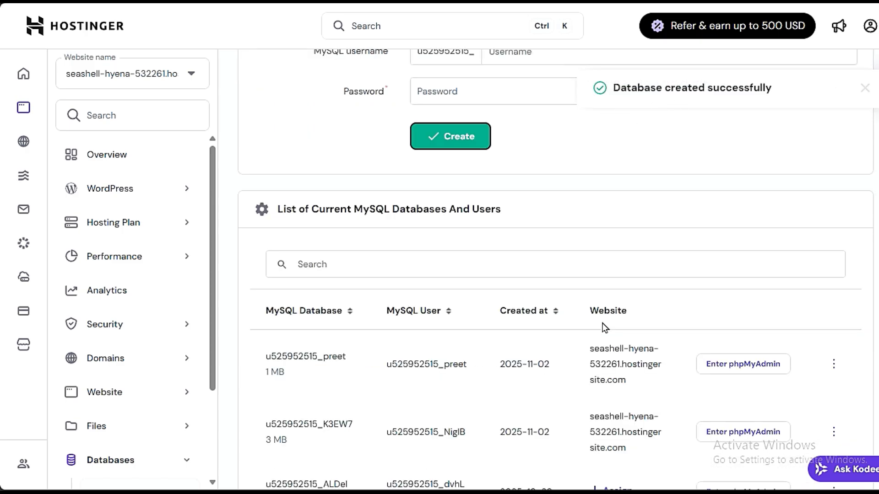
# Open the newly created MySQL database in phpMyAdmin from the list of current databases
pyautogui.scroll(-3, 605, 327)
pyautogui.moveTo(321, 205); pyautogui.dragTo(360, 208)
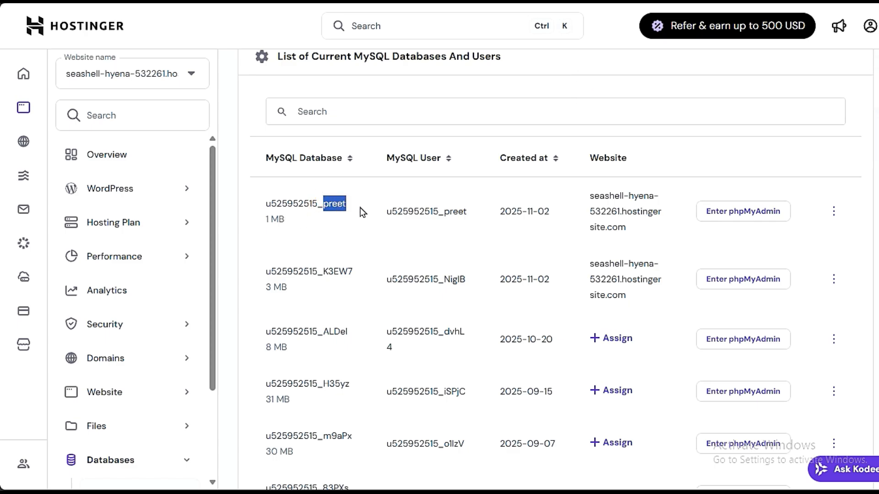
pyautogui.click(351, 229)
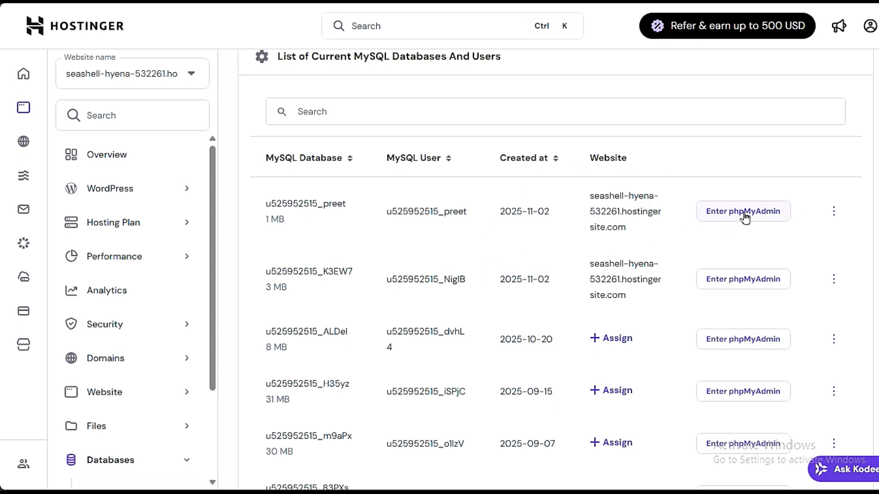
pyautogui.click(729, 216)
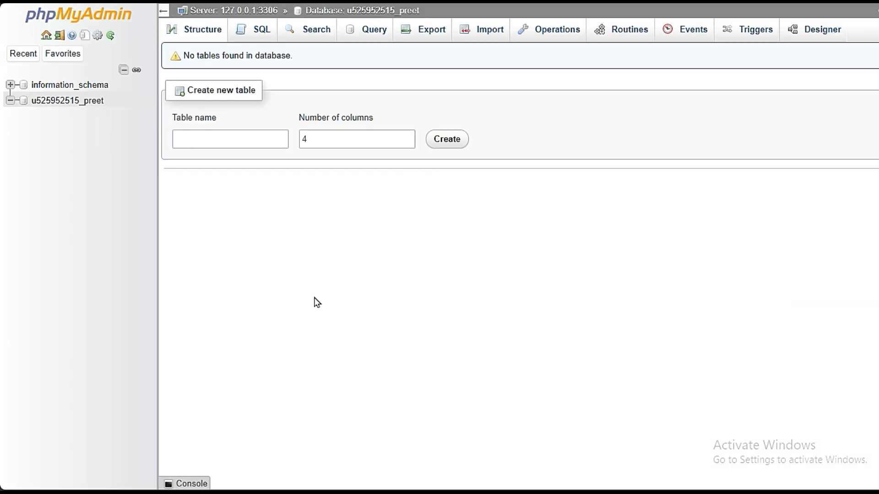
# Import the smartwebtips-xyz .sql.gz backup file into the new database, keeping the utf-8 character set and SQL format
pyautogui.click(498, 31)
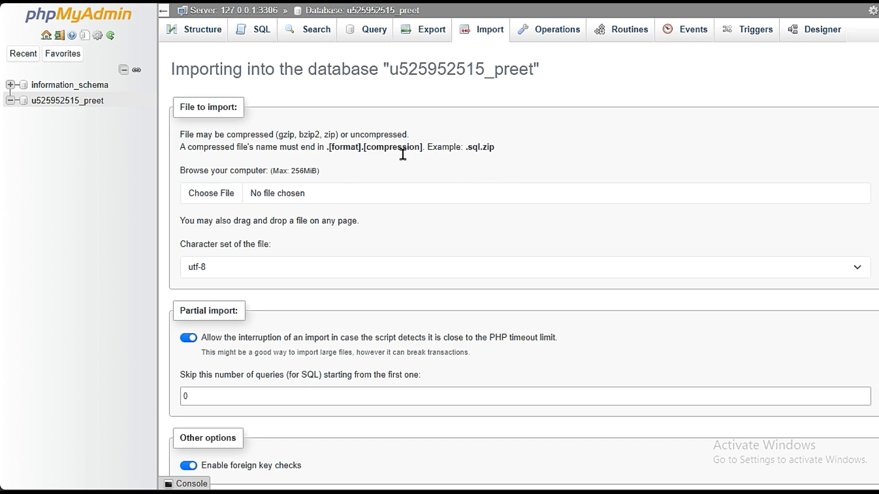
pyautogui.click(213, 193)
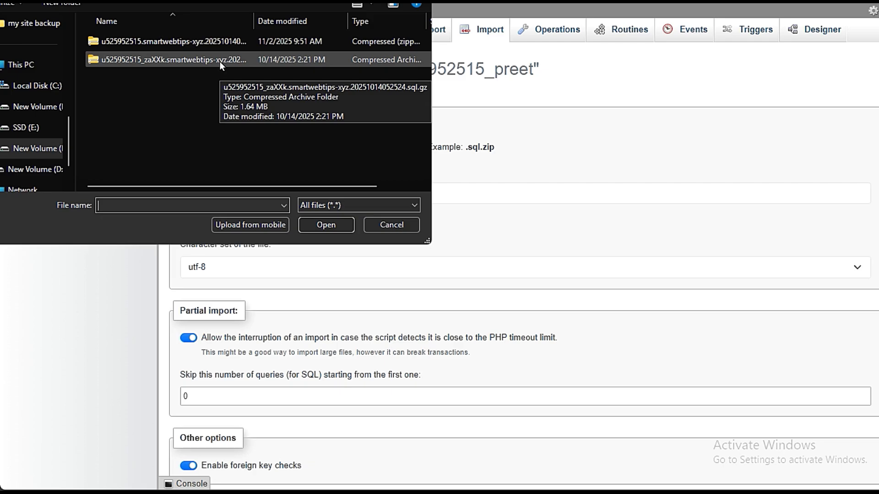
pyautogui.doubleClick(220, 61)
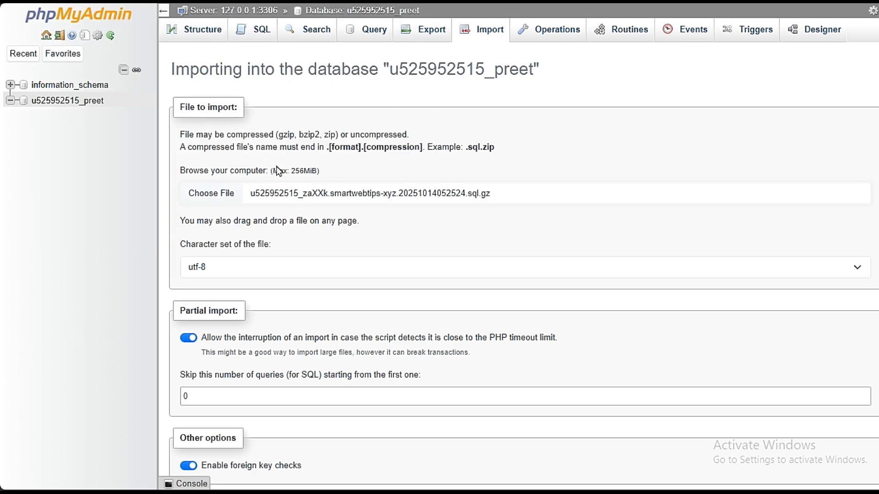
pyautogui.scroll(-5, 356, 271)
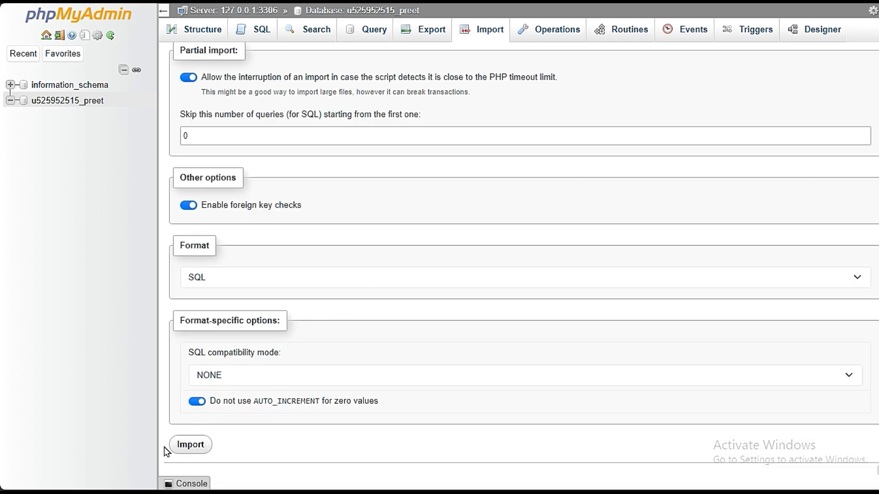
pyautogui.click(180, 445)
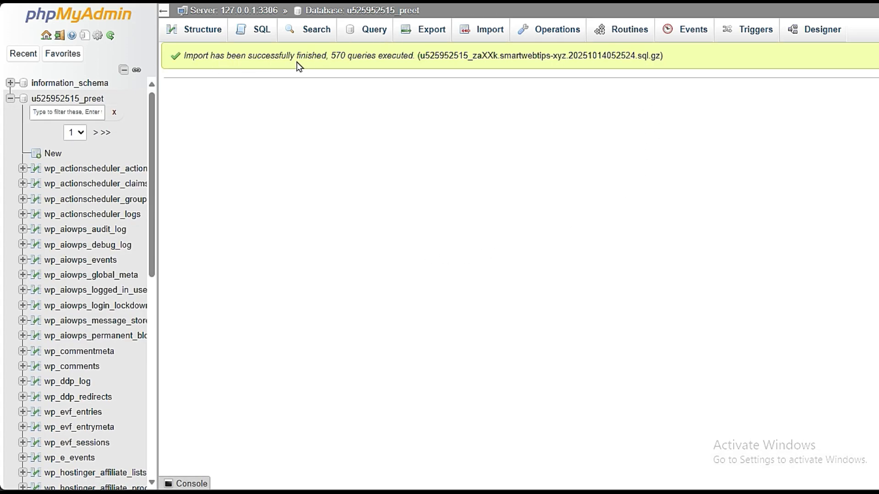
pyautogui.moveTo(330, 55); pyautogui.dragTo(391, 56)
pyautogui.click(522, 140)
# Switch back to the Hostinger dashboard, open the website's overview and reopen its database management page
pyautogui.click(27, 18)
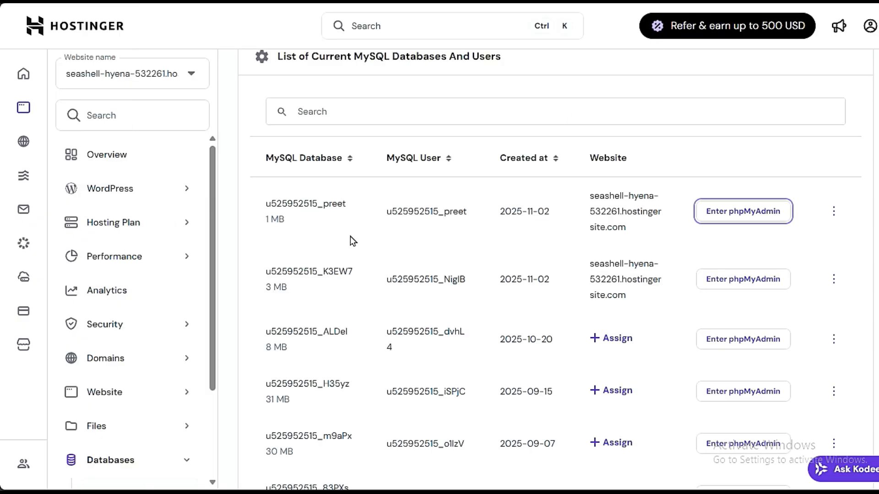
pyautogui.scroll(7, 366, 243)
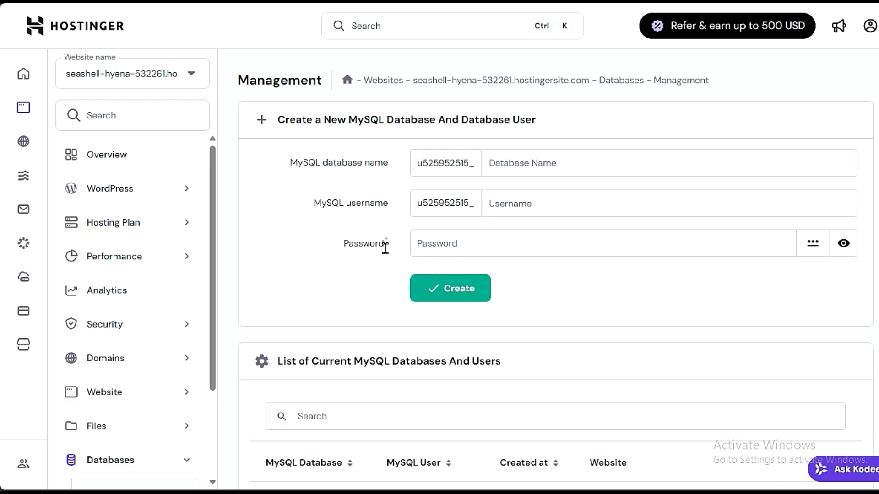
pyautogui.click(97, 167)
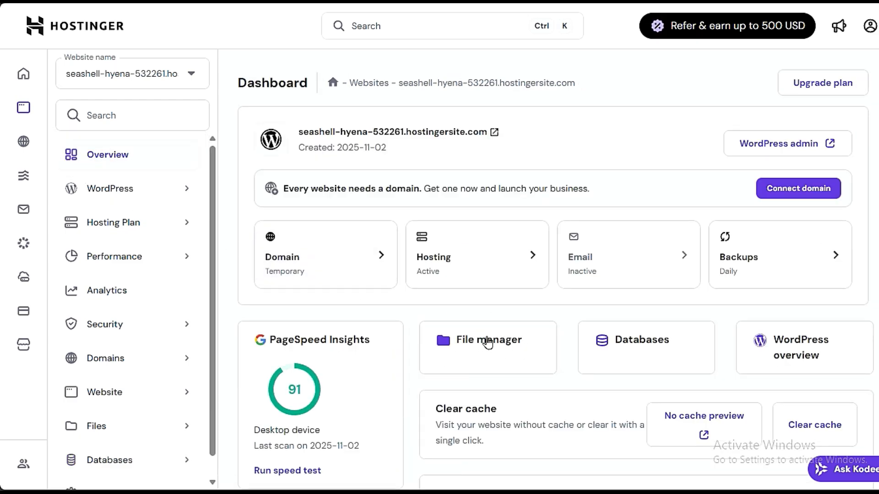
pyautogui.rightClick(637, 341)
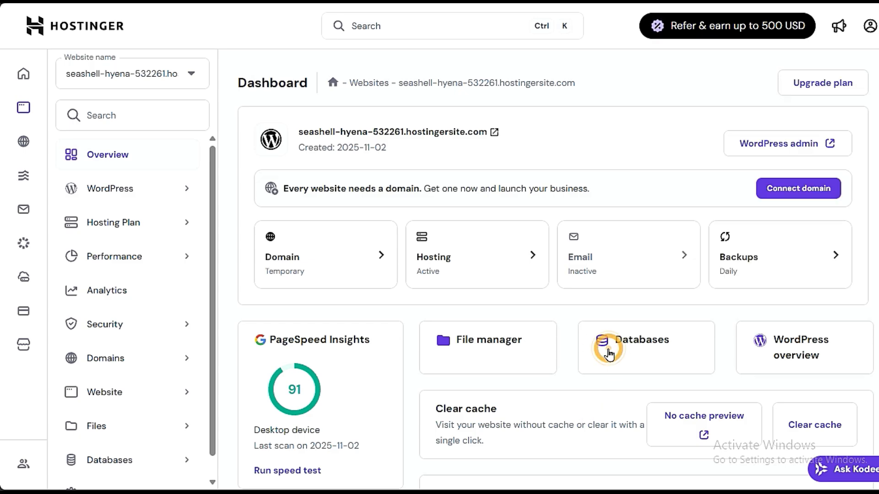
pyautogui.click(610, 353)
pyautogui.click(609, 354)
# Switch to the file browser, refresh the public_html folder and look through its files down to wp-config.php
pyautogui.moveTo(1, 41)
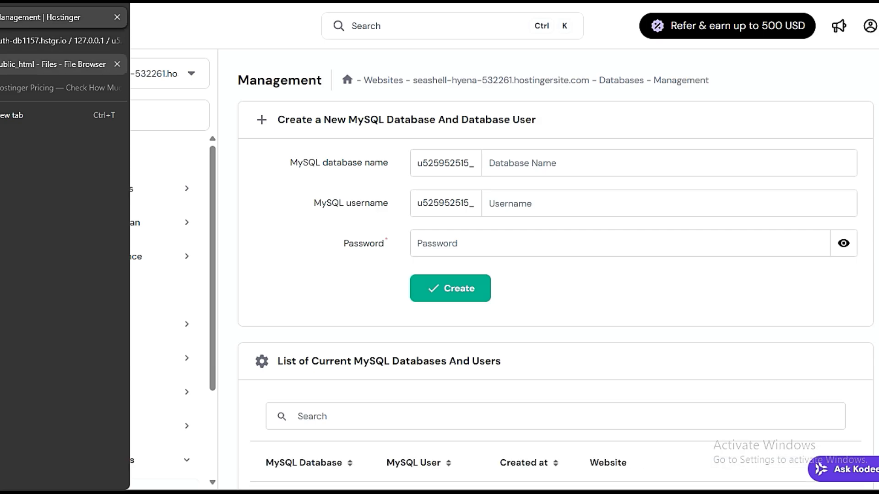
pyautogui.click(53, 64)
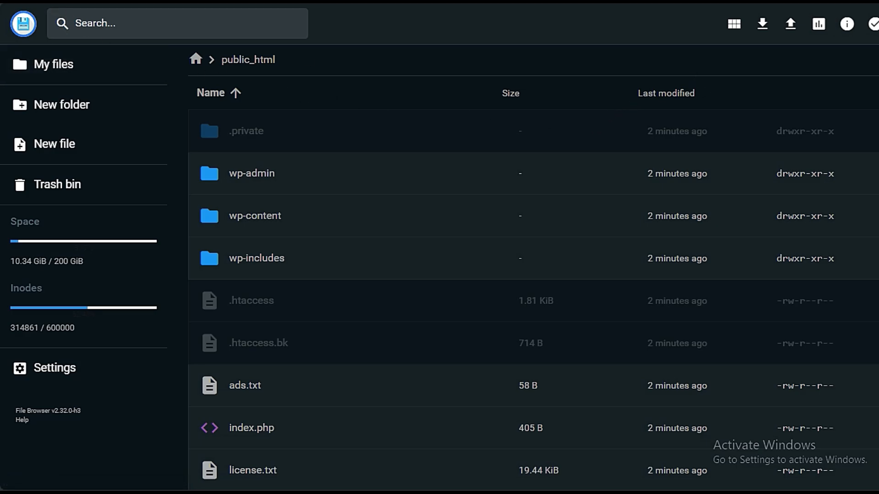
pyautogui.press('F5')
pyautogui.scroll(-6, 457, 295)
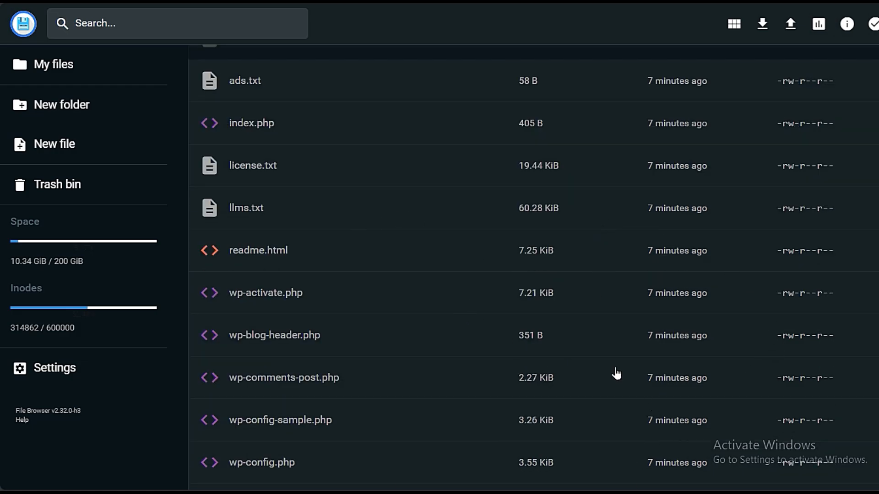
# Close the phpMyAdmin page and return to the list of current MySQL databases and users in Hostinger
pyautogui.moveTo(1, 41)
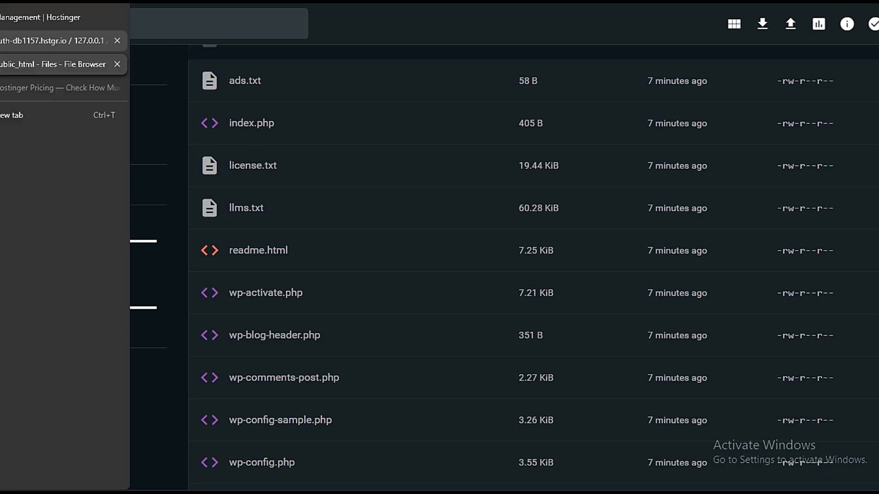
pyautogui.click(98, 42)
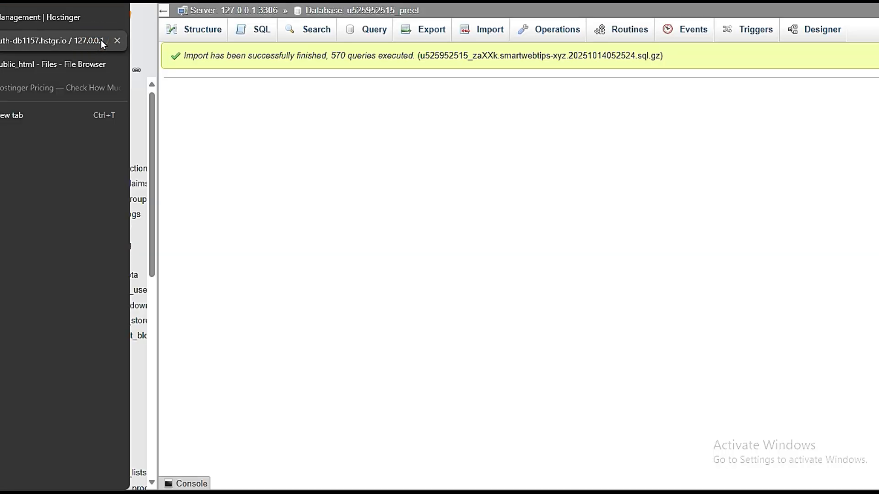
pyautogui.click(117, 42)
pyautogui.click(53, 19)
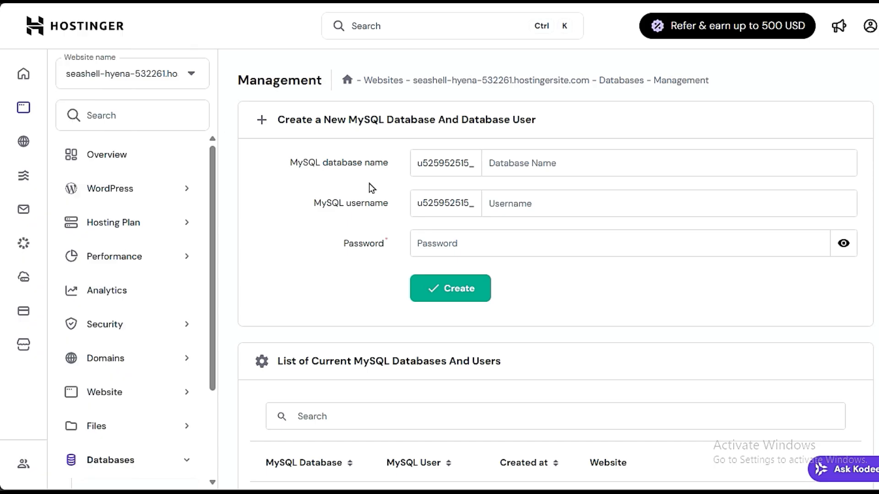
pyautogui.scroll(-3, 429, 265)
pyautogui.scroll(-3, 428, 264)
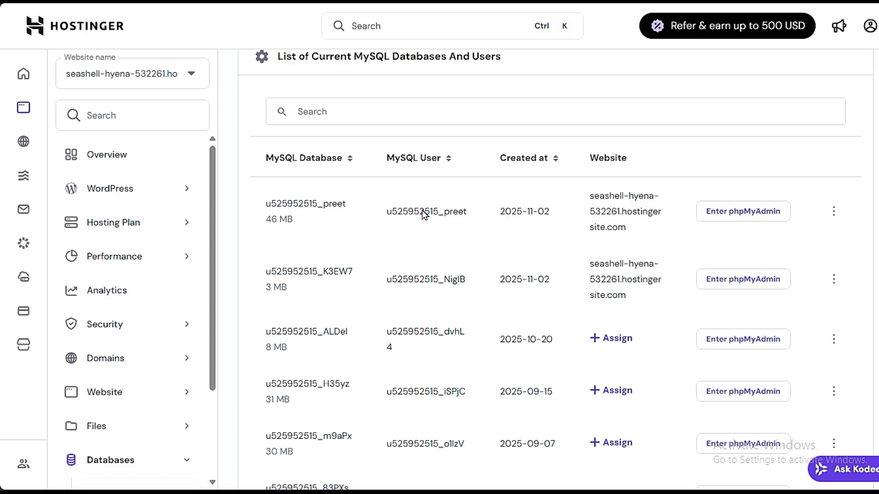
# Switch to the file browser, open wp-config.php from public_html for editing and locate the DB_NAME line in the database settings
pyautogui.click(27, 40)
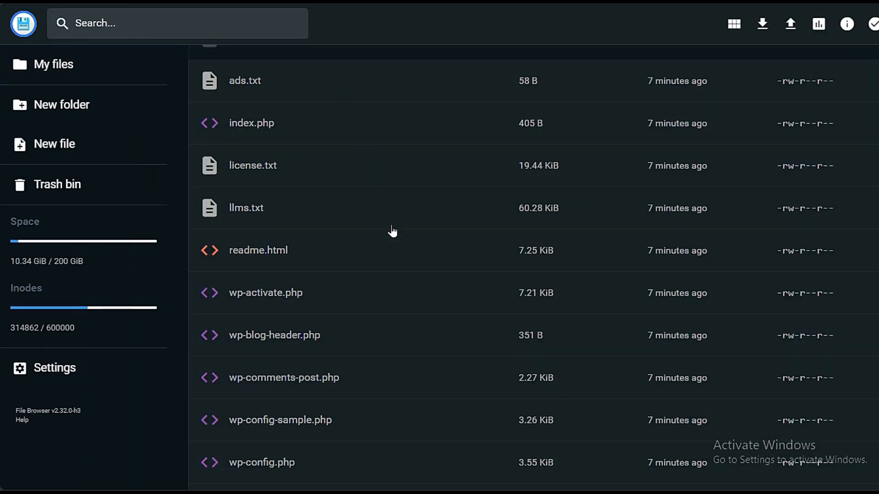
pyautogui.scroll(5, 407, 282)
pyautogui.scroll(-5, 408, 285)
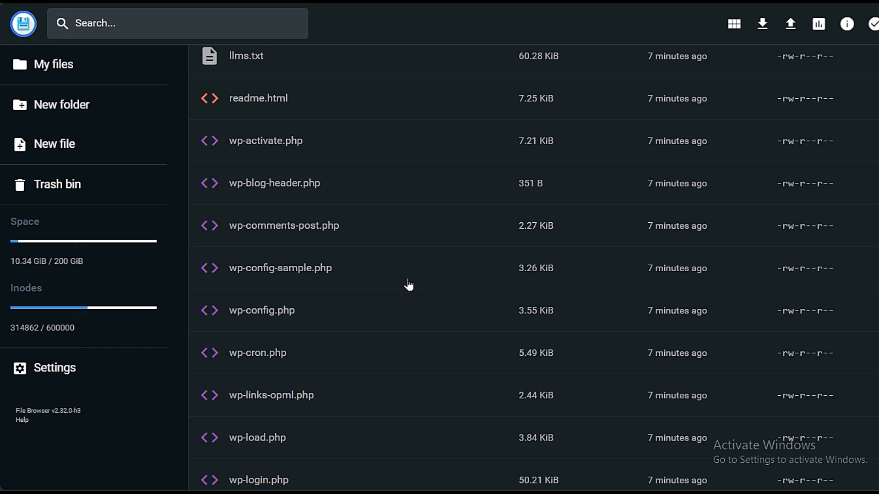
pyautogui.doubleClick(318, 317)
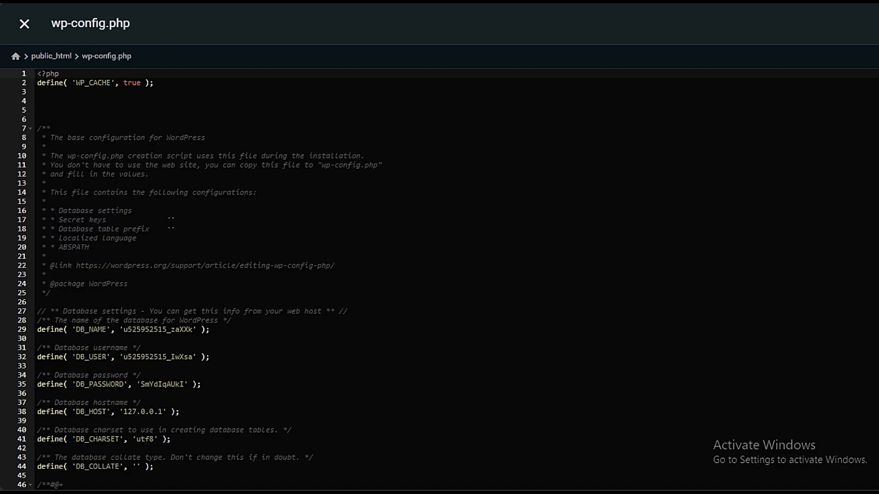
pyautogui.scroll(-2, 182, 243)
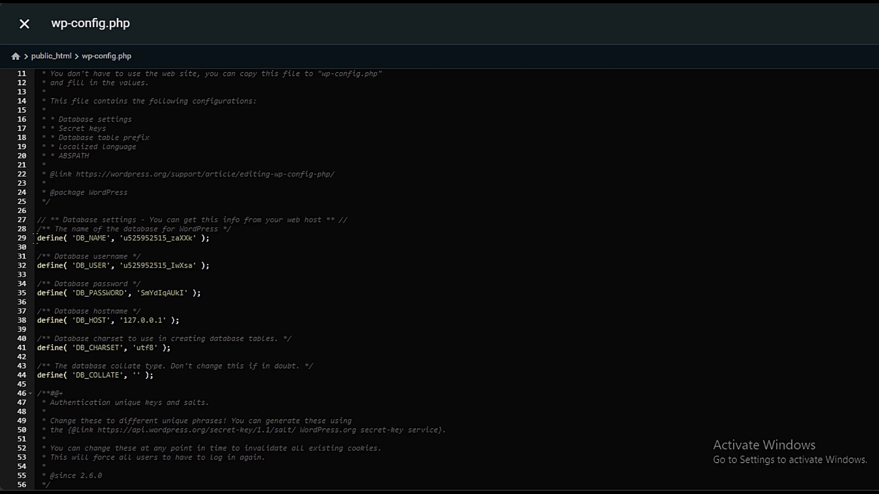
pyautogui.moveTo(37, 239); pyautogui.dragTo(85, 239)
pyautogui.click(113, 248)
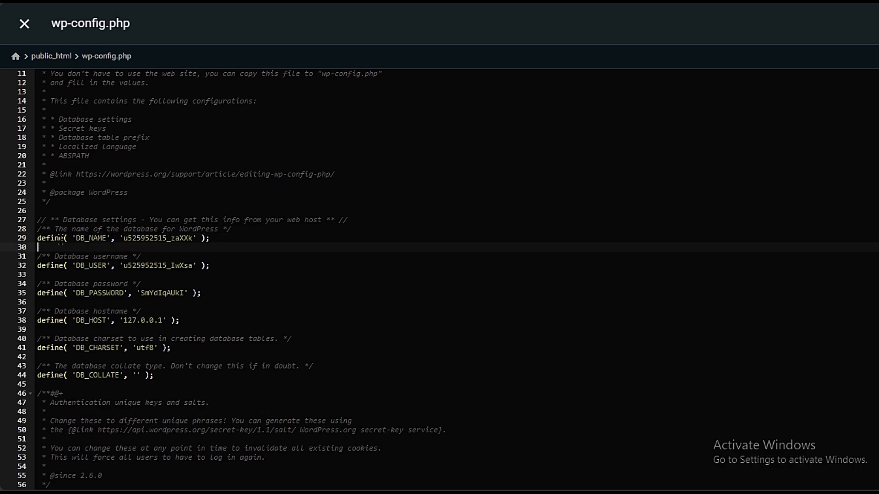
pyautogui.click(76, 238)
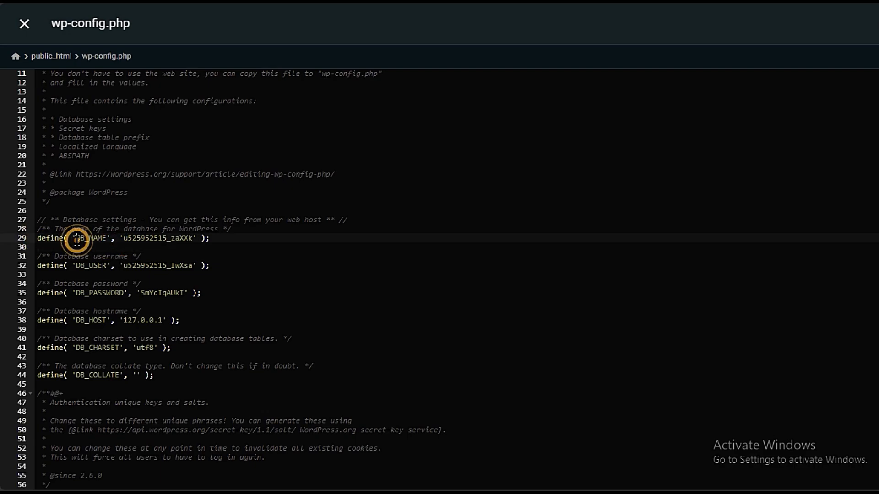
pyautogui.click(132, 238)
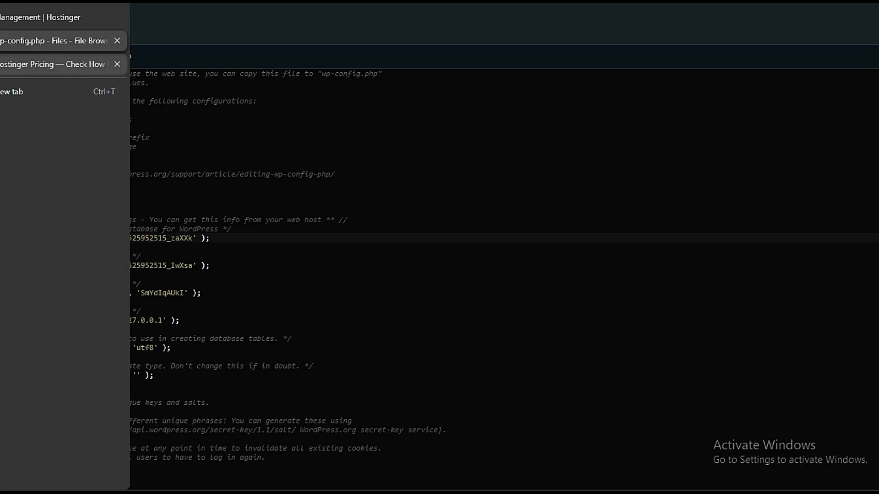
# Copy the new MySQL database's name from Hostinger and replace the DB_NAME value in wp-config.php with it
pyautogui.click(55, 64)
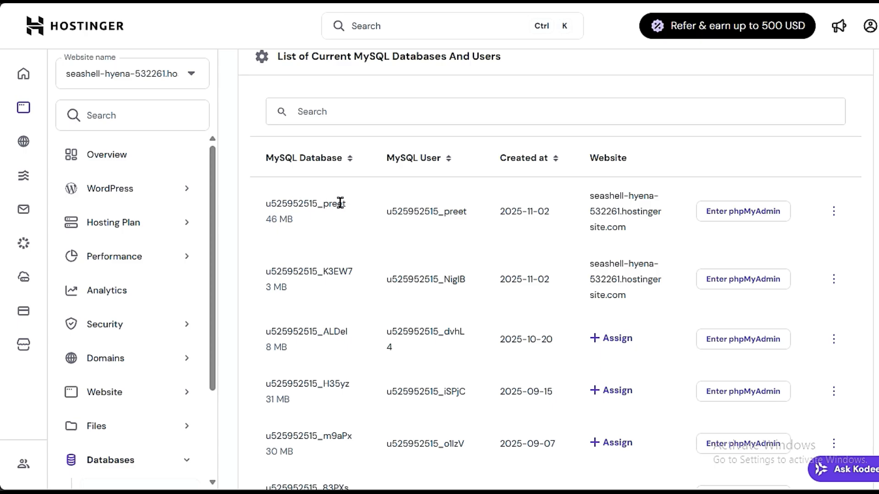
pyautogui.moveTo(344, 203); pyautogui.dragTo(265, 203)
pyautogui.hotkey('ctrl', 'c')
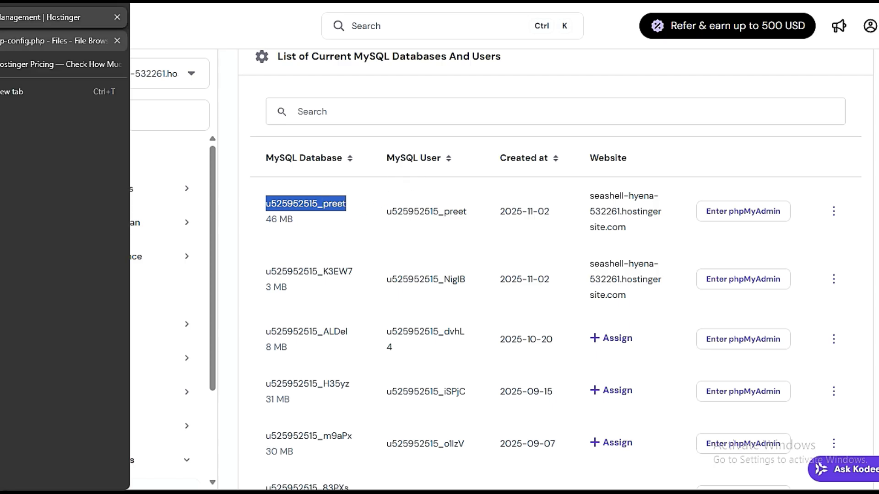
pyautogui.click(1, 40)
pyautogui.click(167, 247)
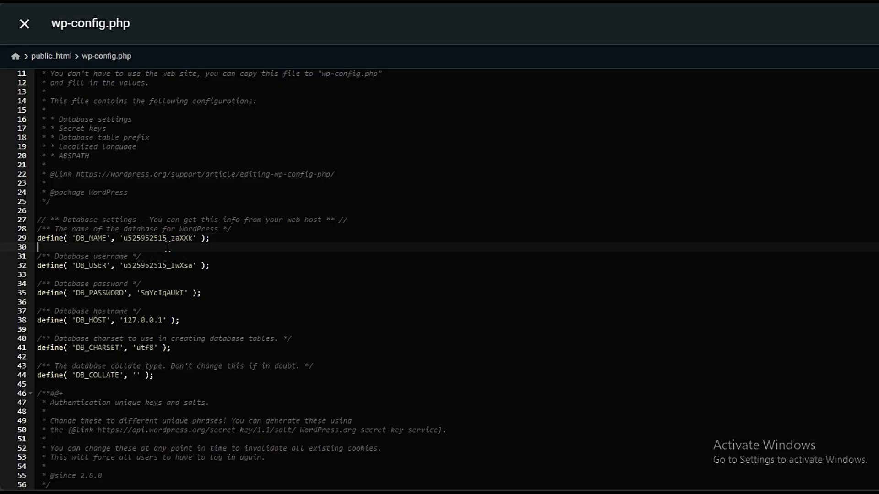
pyautogui.moveTo(124, 238); pyautogui.dragTo(197, 238)
pyautogui.hotkey('ctrl', 'v')
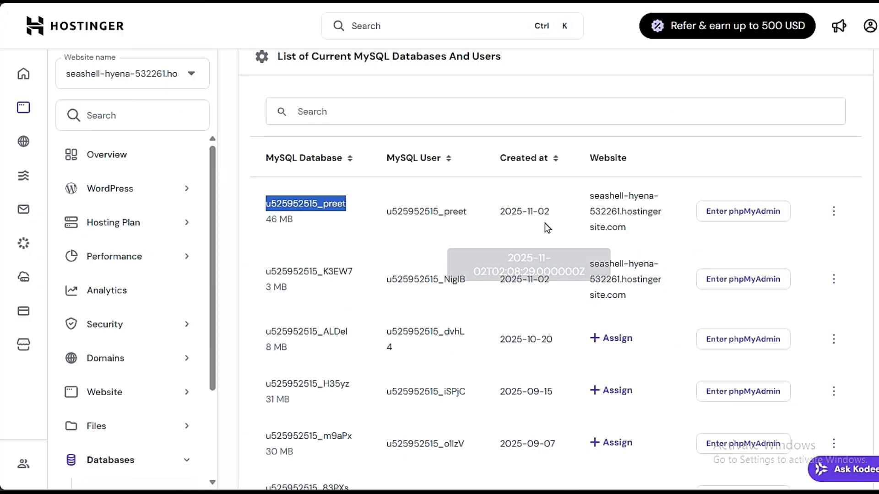
# Copy the new database's MySQL username from Hostinger and replace the DB_USER value in wp-config.php with it
pyautogui.moveTo(467, 212); pyautogui.dragTo(386, 211)
pyautogui.hotkey('ctrl', 'c')
pyautogui.hotkey('ctrl', 'Tab')
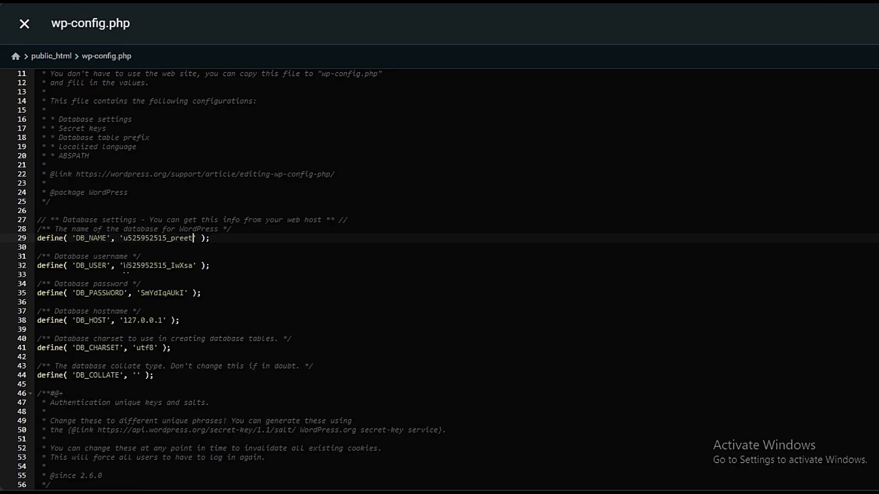
pyautogui.moveTo(123, 266); pyautogui.dragTo(196, 267)
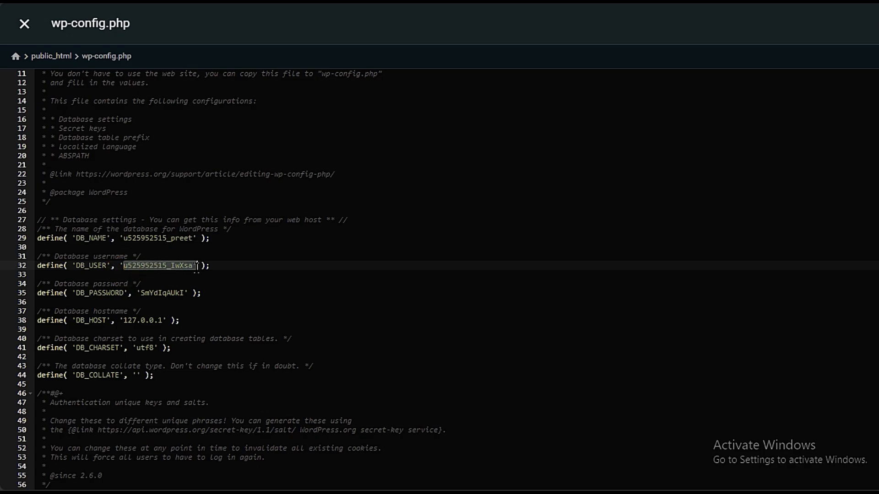
pyautogui.hotkey('ctrl', 'v')
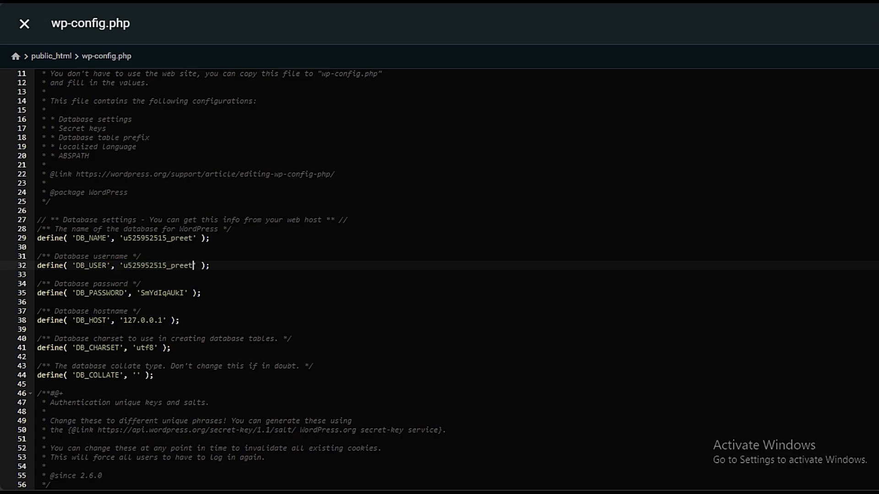
# Replace the DB_PASSWORD value in wp-config.php with the new database's password and save the file
pyautogui.hotkey('ctrl', 'Tab')
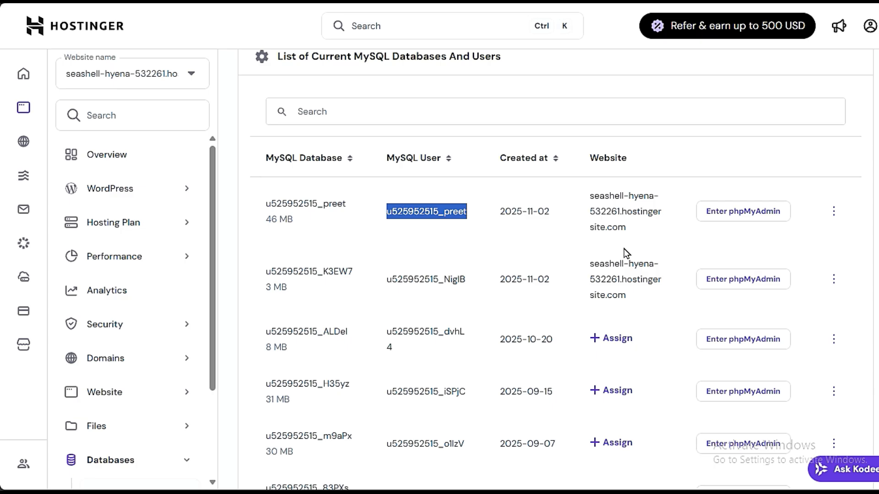
pyautogui.hotkey('ctrl', 'Tab')
pyautogui.moveTo(140, 293); pyautogui.dragTo(184, 292)
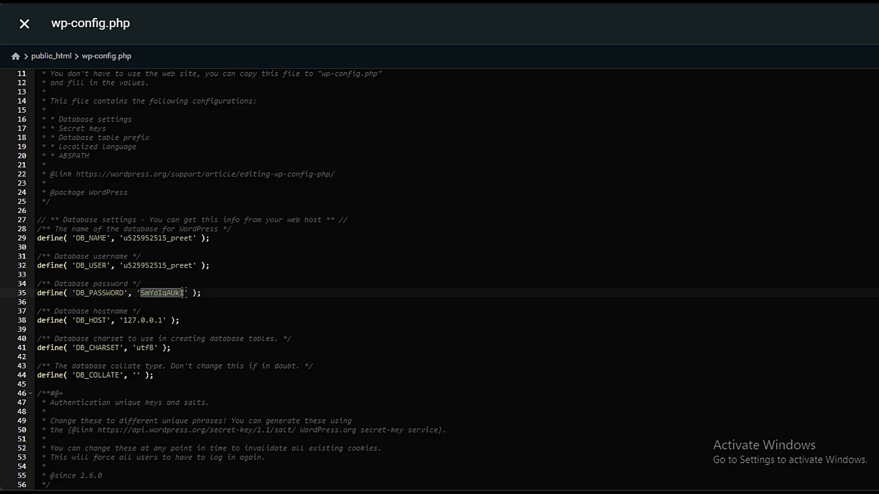
pyautogui.hotkey('ctrl', 'v')
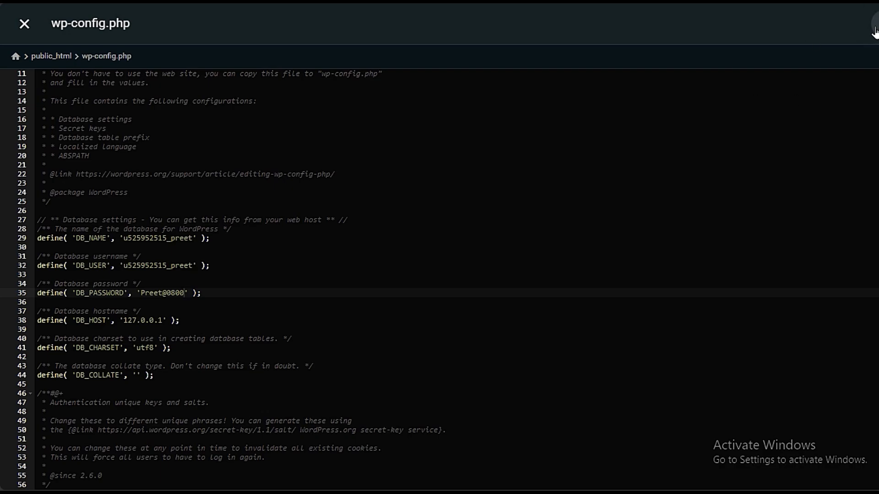
# Switch to Hostinger and review the database creation form and the list of current MySQL databases
pyautogui.moveTo(1, 17)
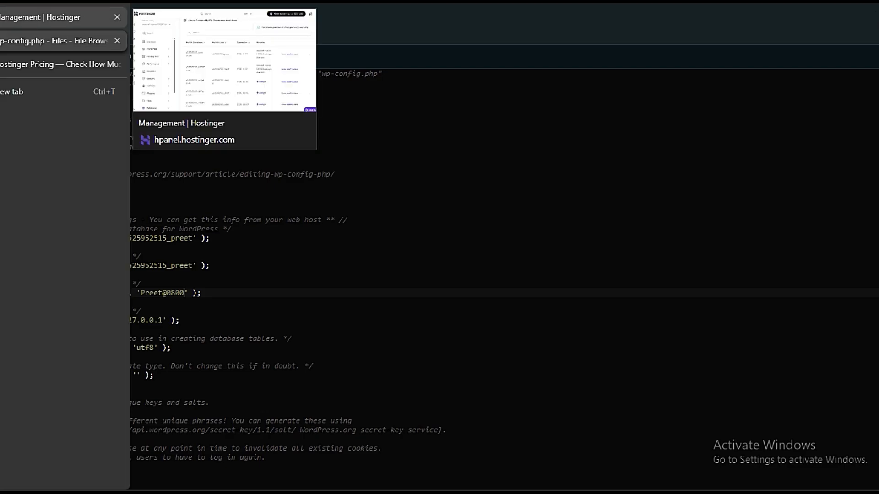
pyautogui.click(45, 17)
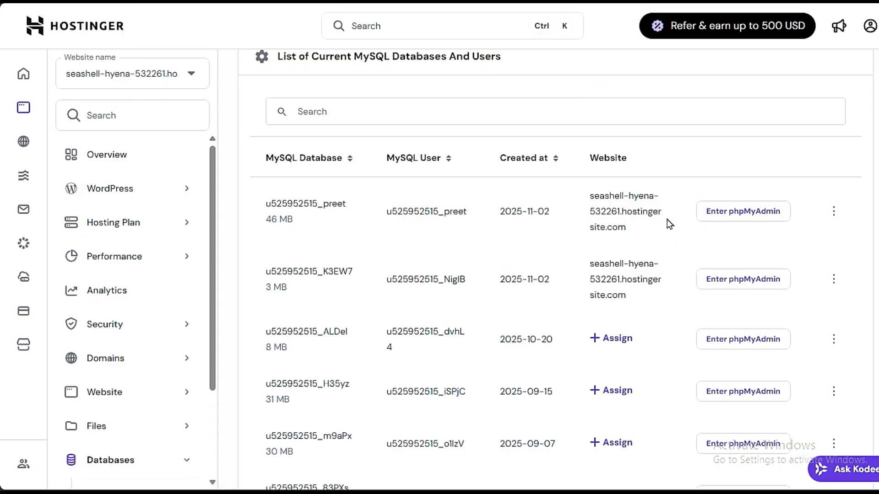
pyautogui.moveTo(1, 41)
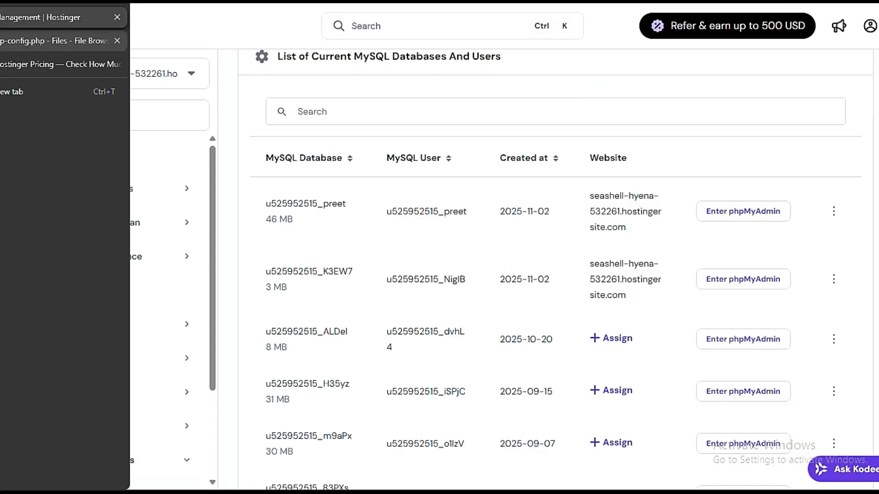
pyautogui.moveTo(59, 64)
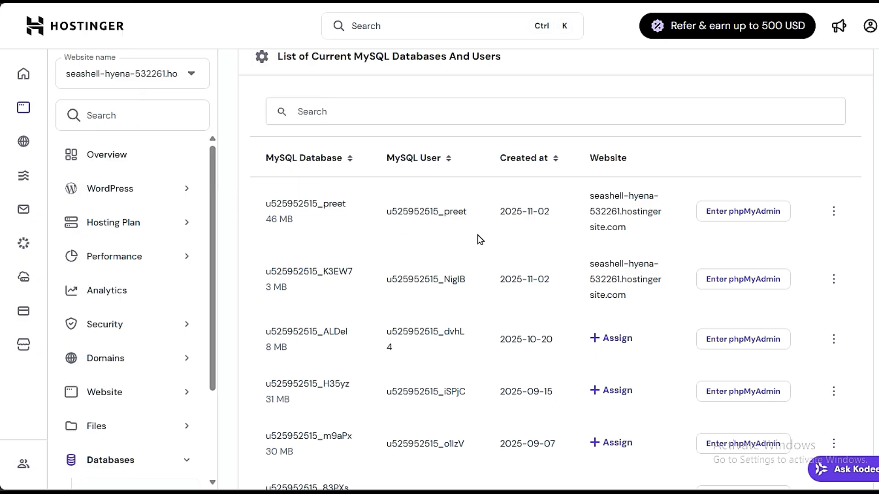
pyautogui.scroll(3, 477, 235)
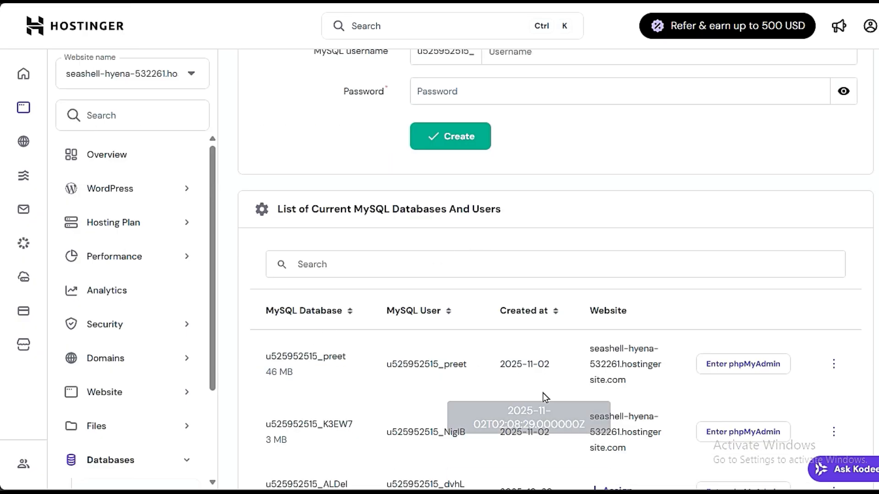
pyautogui.scroll(3, 544, 395)
pyautogui.scroll(-3, 543, 392)
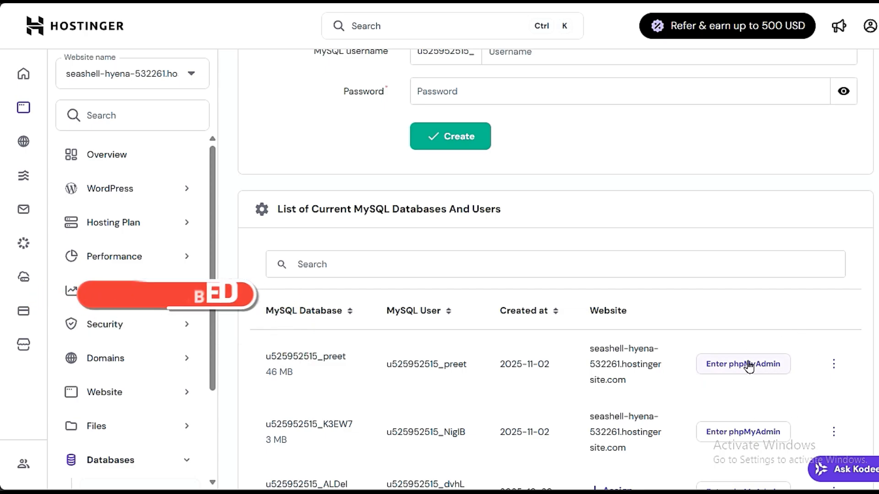
pyautogui.scroll(3, 280, 316)
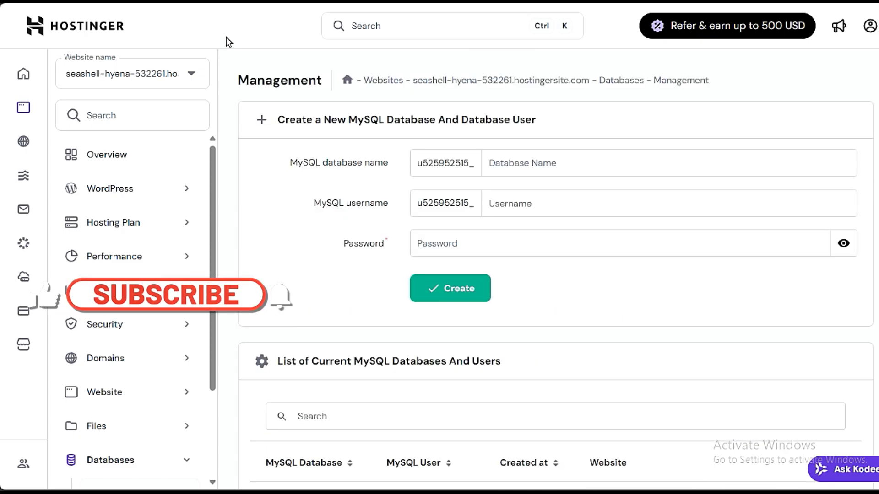
# Return to the file browser, close wp-config.php and look through the files in public_html
pyautogui.click(27, 64)
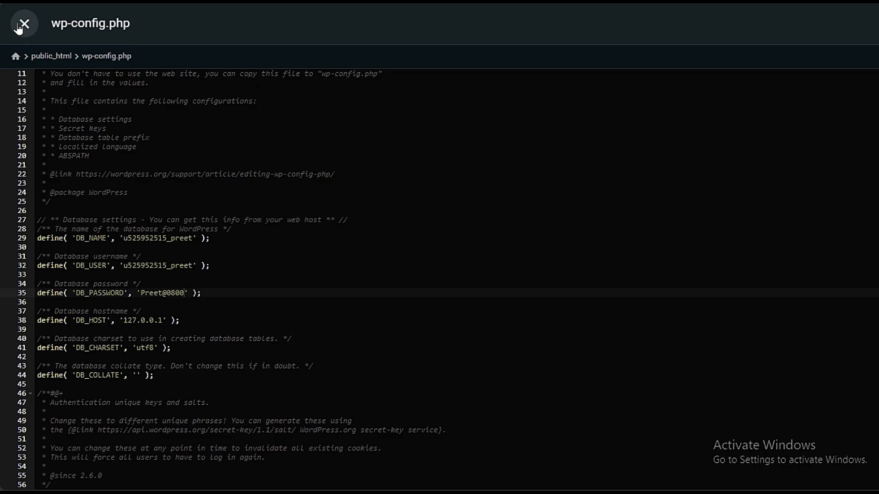
pyautogui.click(24, 23)
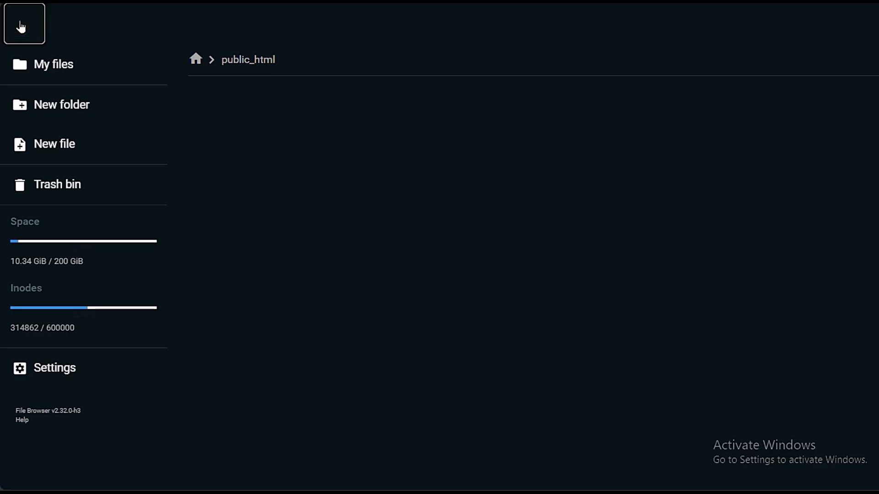
pyautogui.scroll(-10, 401, 357)
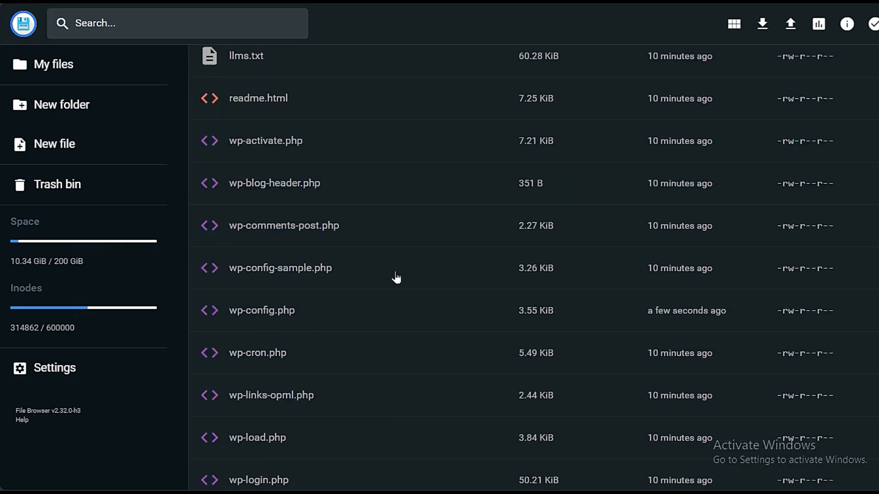
pyautogui.scroll(-4, 407, 362)
pyautogui.scroll(14, 407, 363)
pyautogui.scroll(-14, 408, 363)
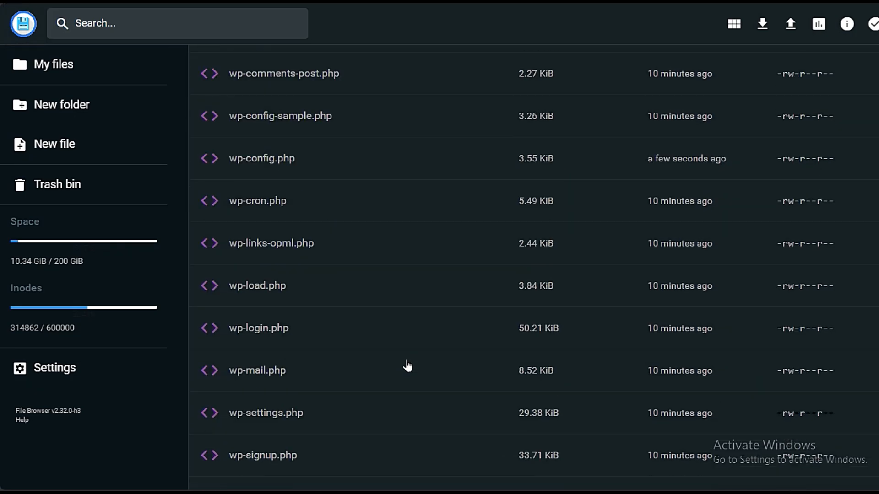
pyautogui.scroll(14, 407, 366)
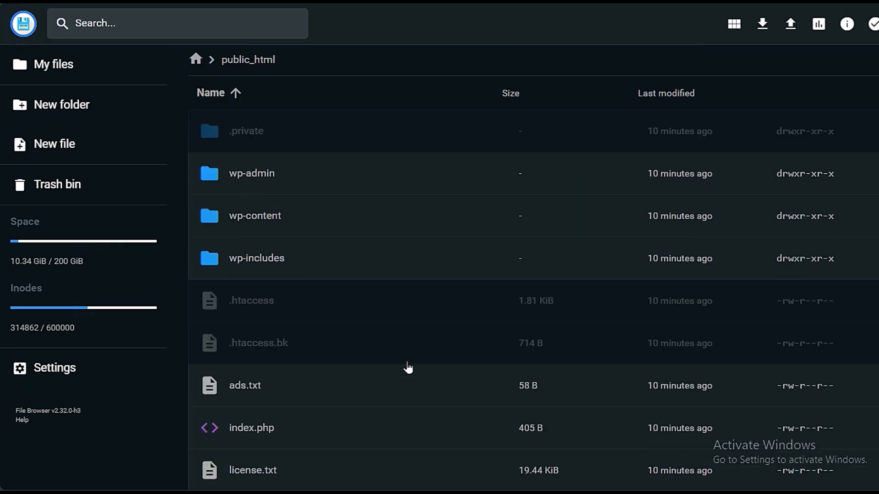
# Open Hostinger's websites list and visit seashell-hyena-532261.hostingersite.com, continuing past the HTTPS warning
pyautogui.moveTo(1, 64)
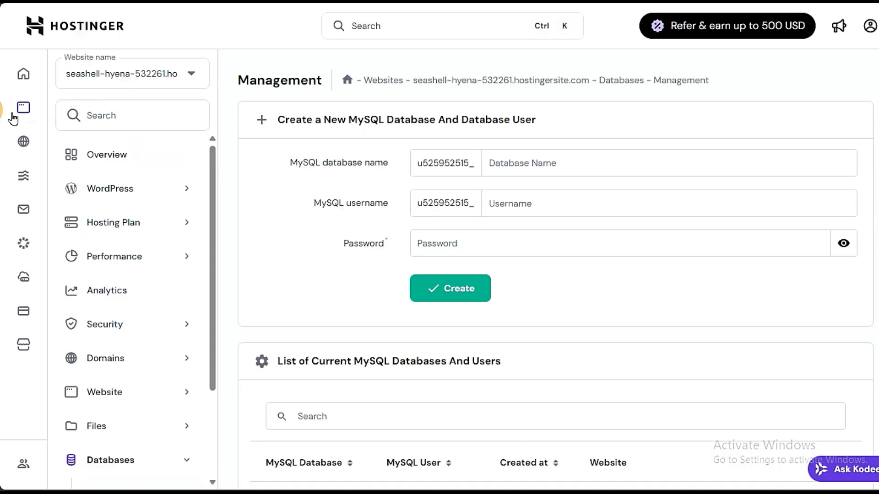
pyautogui.moveTo(14, 115)
pyautogui.click(59, 147)
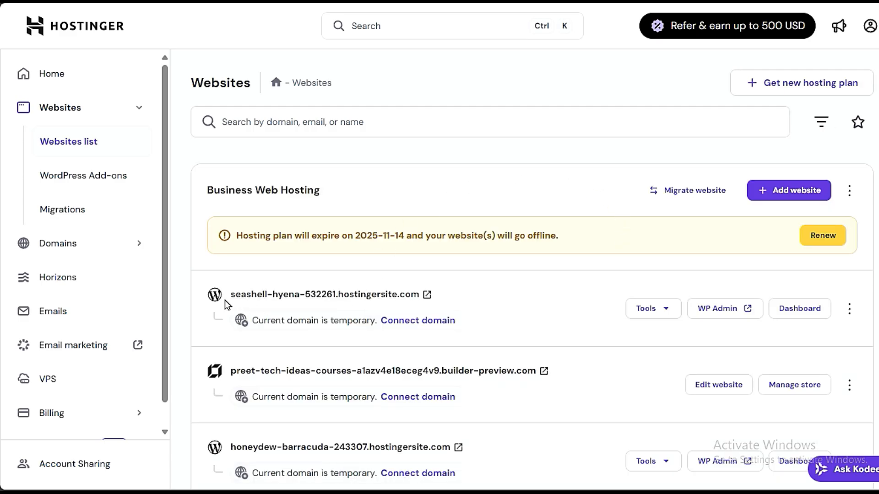
pyautogui.moveTo(224, 299); pyautogui.dragTo(420, 297)
pyautogui.click(512, 304)
pyautogui.click(427, 295)
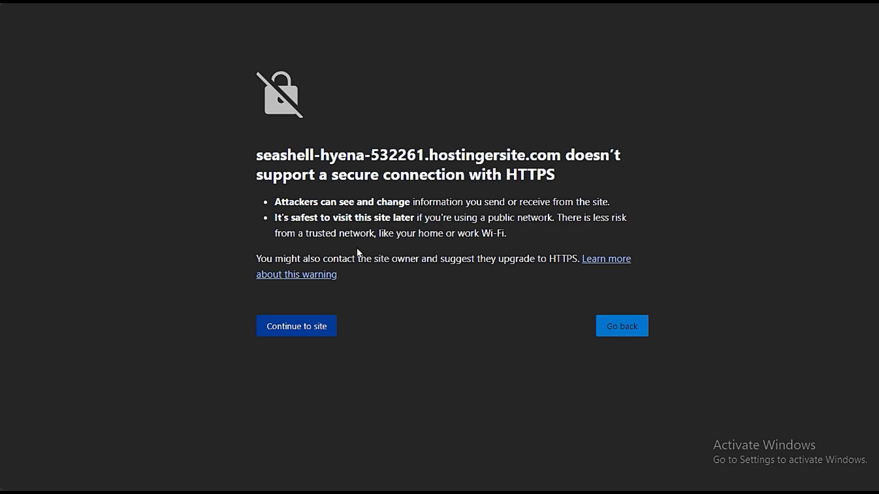
pyautogui.click(288, 325)
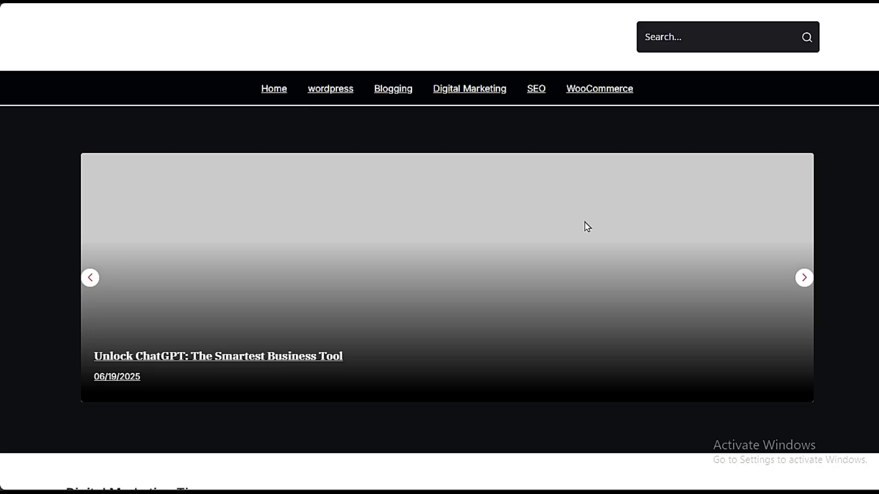
# Examine the restored site's home page from the header down to the footer
pyautogui.scroll(-15, 391, 174)
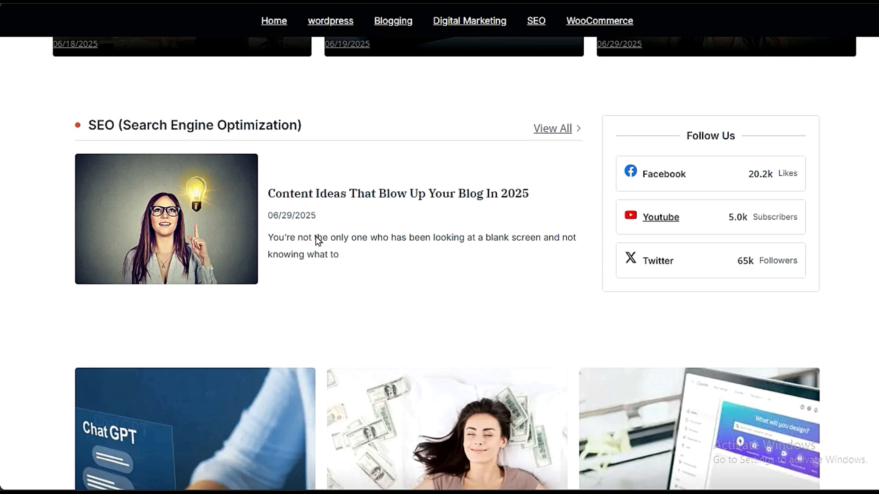
pyautogui.scroll(-8, 316, 242)
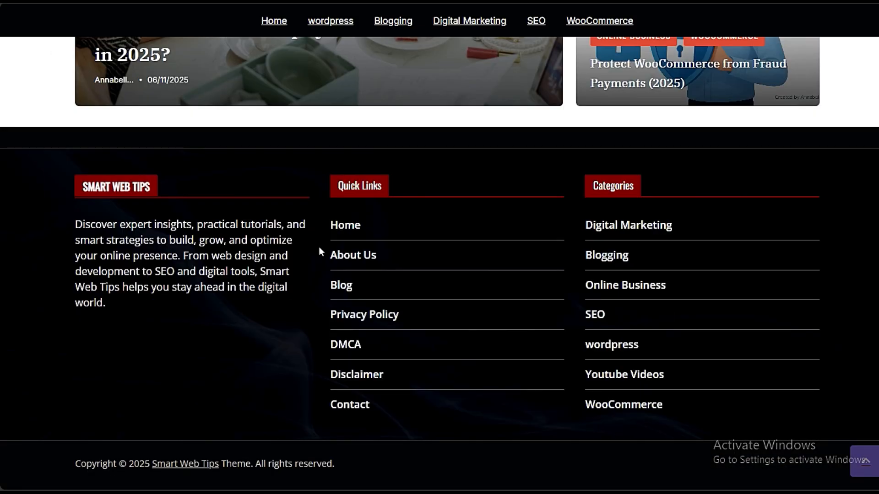
pyautogui.scroll(15, 319, 247)
pyautogui.scroll(10, 319, 248)
pyautogui.scroll(-12, 314, 254)
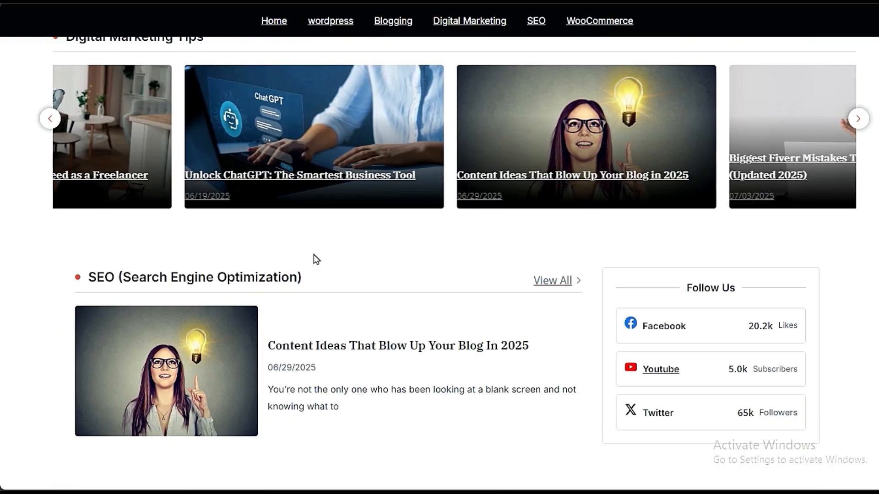
pyautogui.scroll(-10, 311, 258)
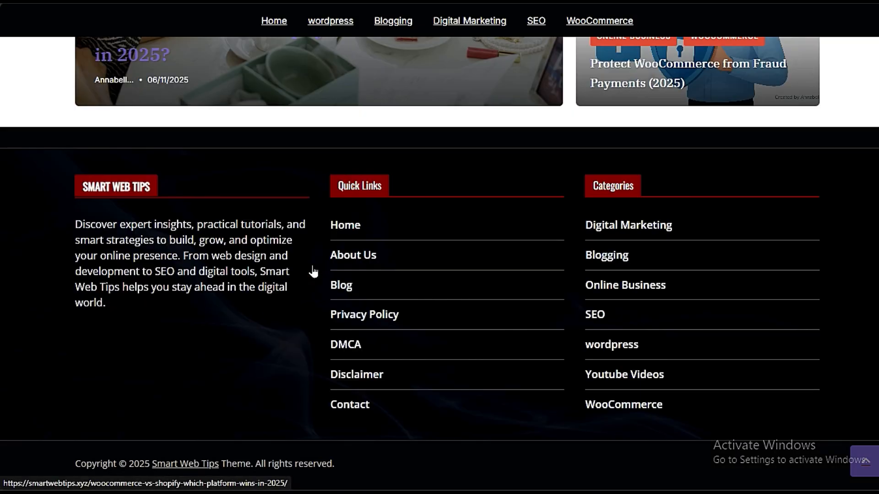
pyautogui.scroll(3, 315, 271)
pyautogui.scroll(15, 314, 270)
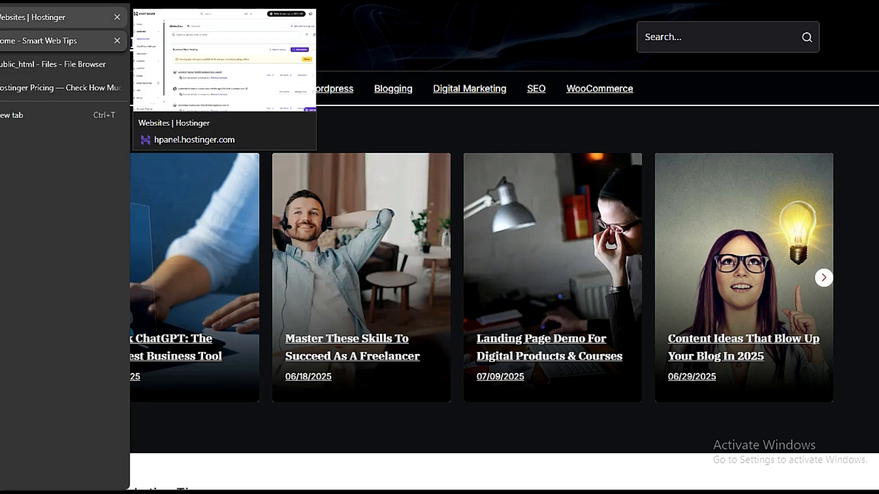
# Return to Hostinger, open the dashboard of seashell-hyena-532261.hostingersite.com and go to its list of current MySQL databases
pyautogui.click(55, 17)
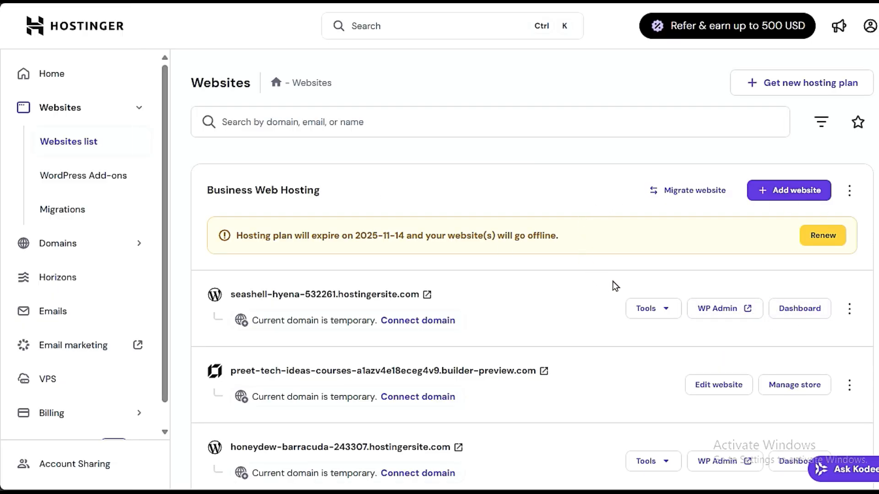
pyautogui.click(54, 63)
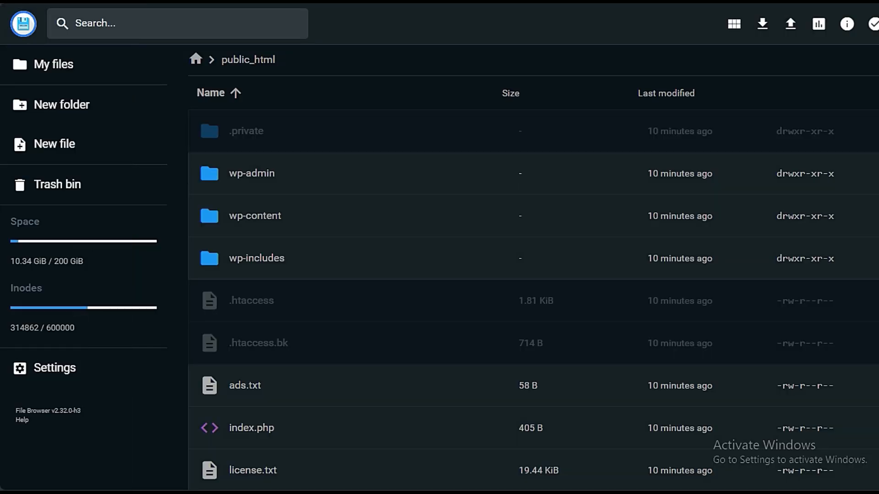
pyautogui.click(1, 42)
pyautogui.click(2, 62)
pyautogui.click(2, 21)
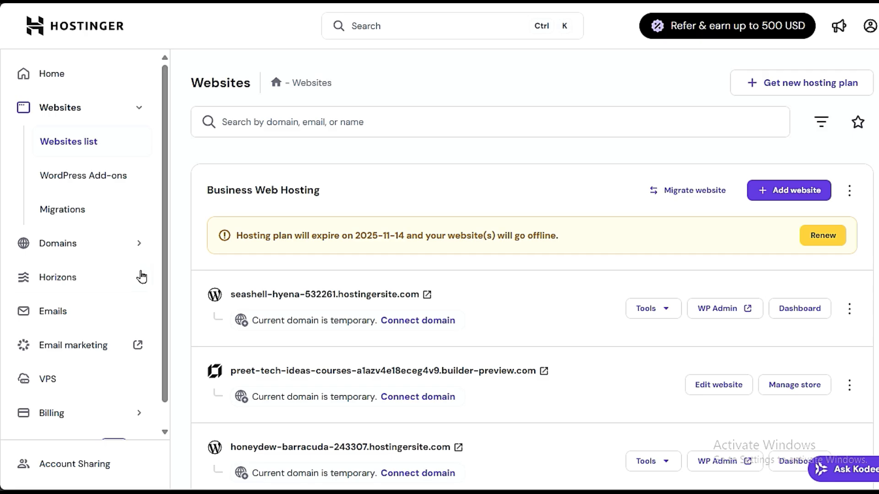
pyautogui.click(800, 316)
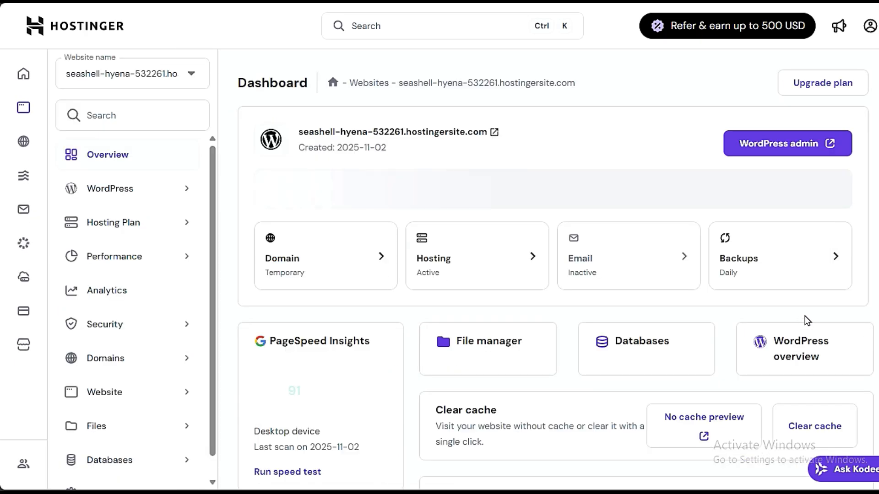
pyautogui.click(637, 347)
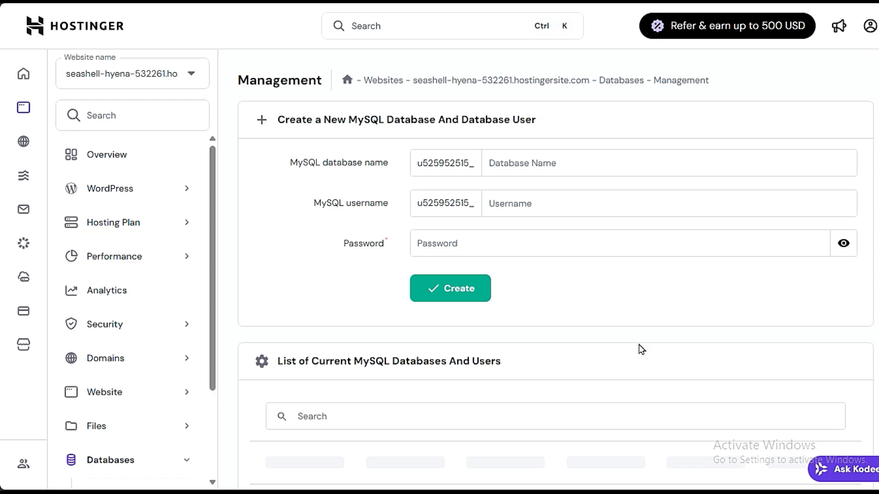
pyautogui.scroll(-3, 647, 344)
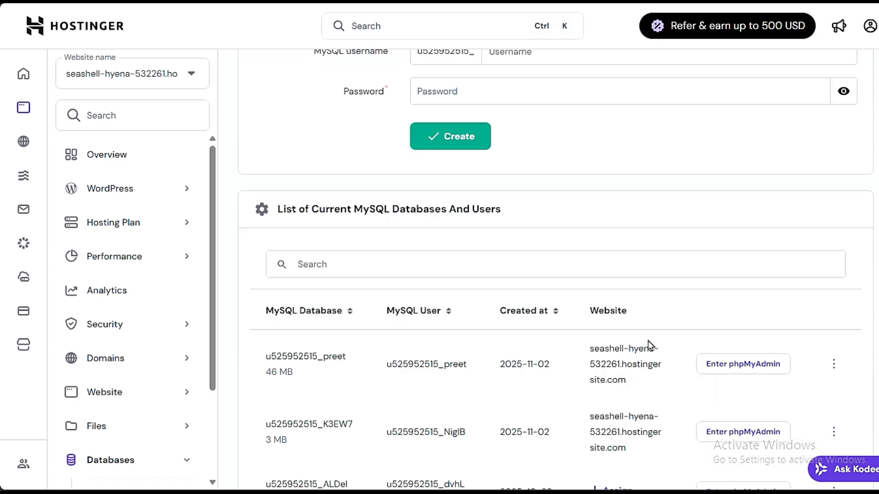
pyautogui.scroll(-3, 649, 341)
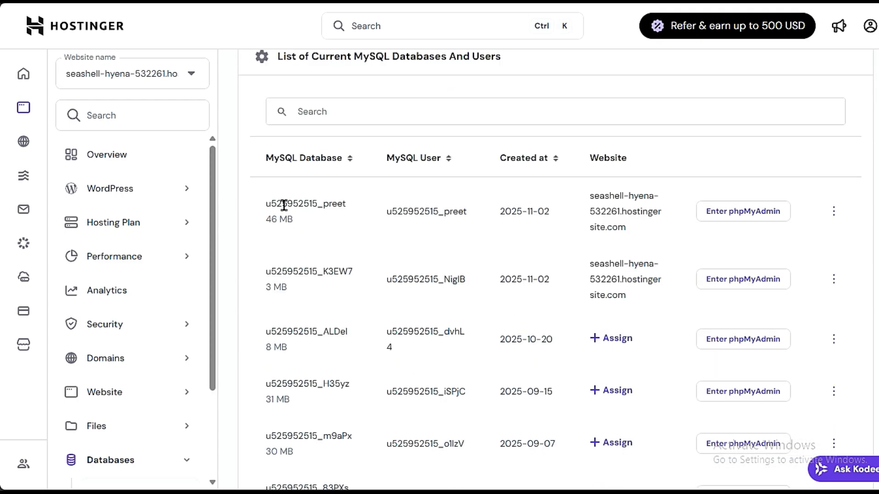
# Enter phpMyAdmin for the site's 46 MB database and open its wp_options table
pyautogui.moveTo(270, 203); pyautogui.dragTo(334, 209)
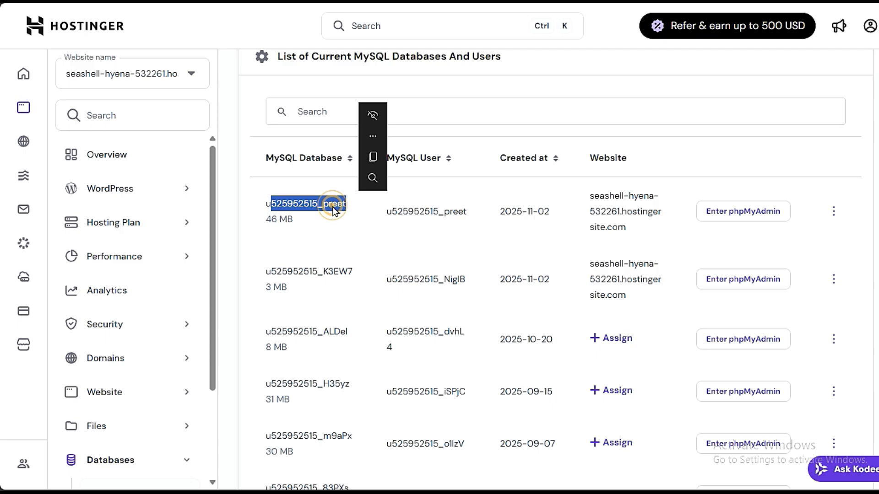
pyautogui.click(364, 212)
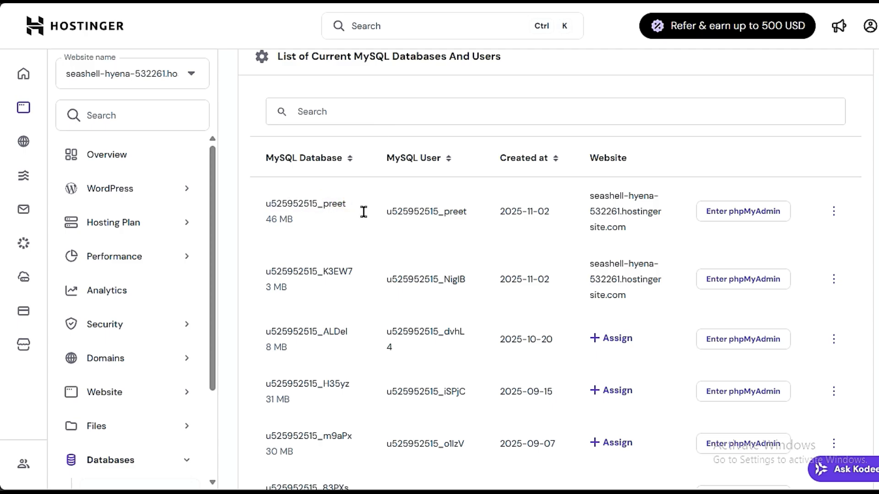
pyautogui.click(736, 215)
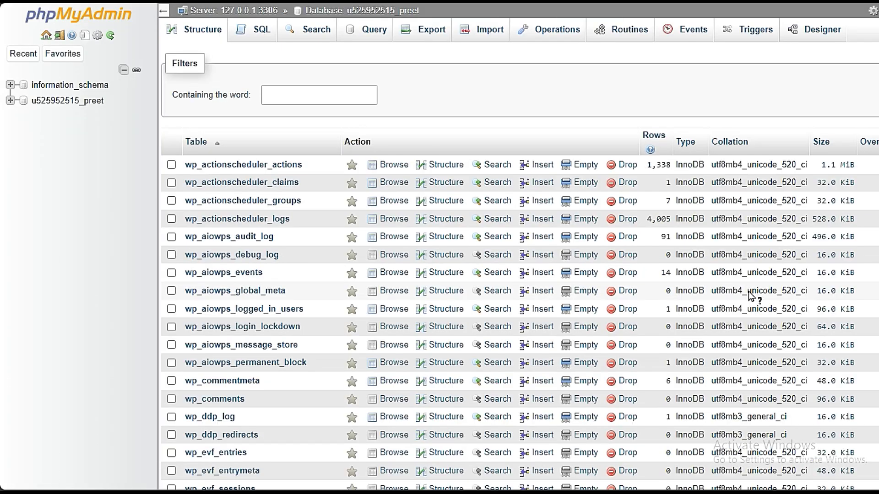
pyautogui.scroll(-7, 373, 293)
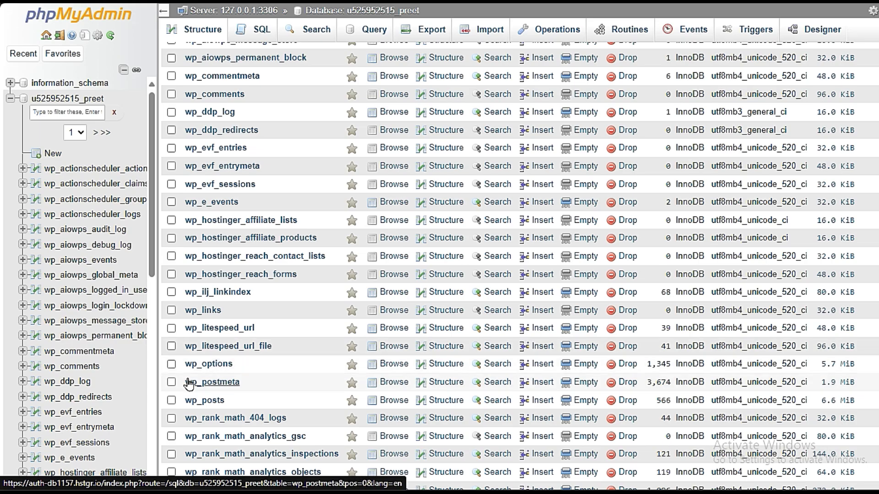
pyautogui.click(223, 366)
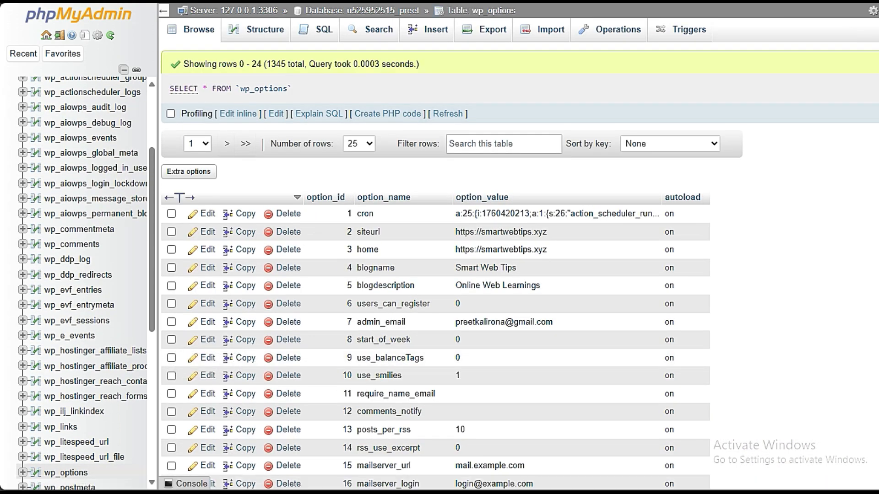
# Go back to the table list, reopen wp_options and examine the siteurl and home option values
pyautogui.hotkey('alt', 'Left')
pyautogui.scroll(-5, 327, 297)
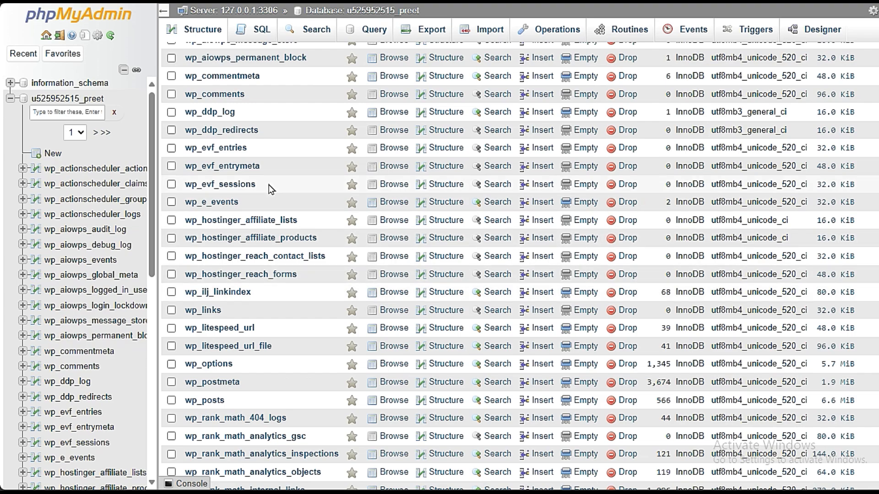
pyautogui.click(206, 366)
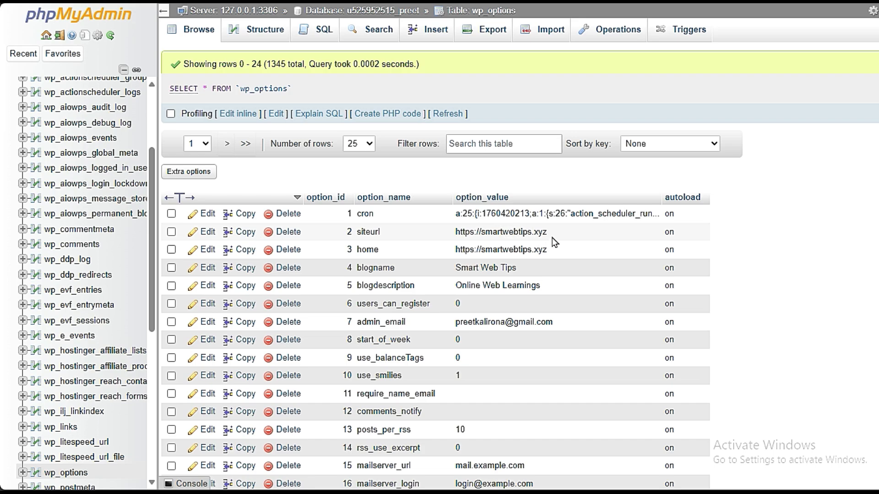
pyautogui.doubleClick(358, 234)
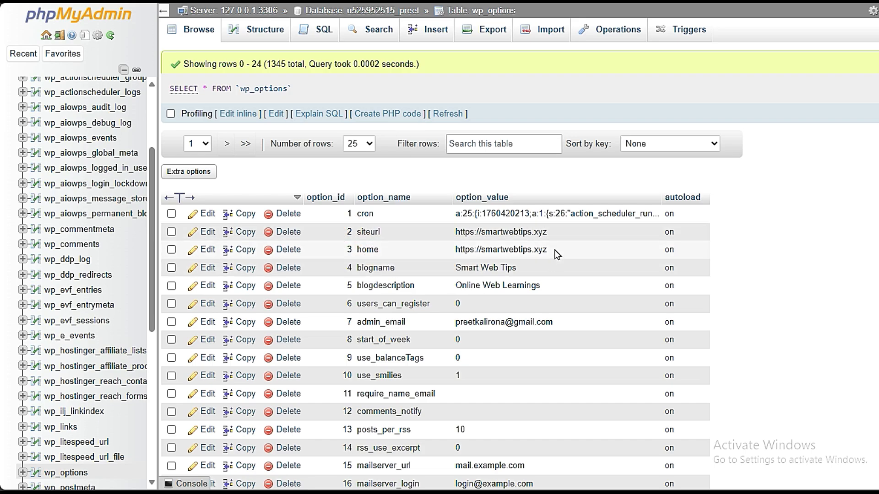
pyautogui.moveTo(547, 250); pyautogui.dragTo(549, 232)
pyautogui.click(512, 228)
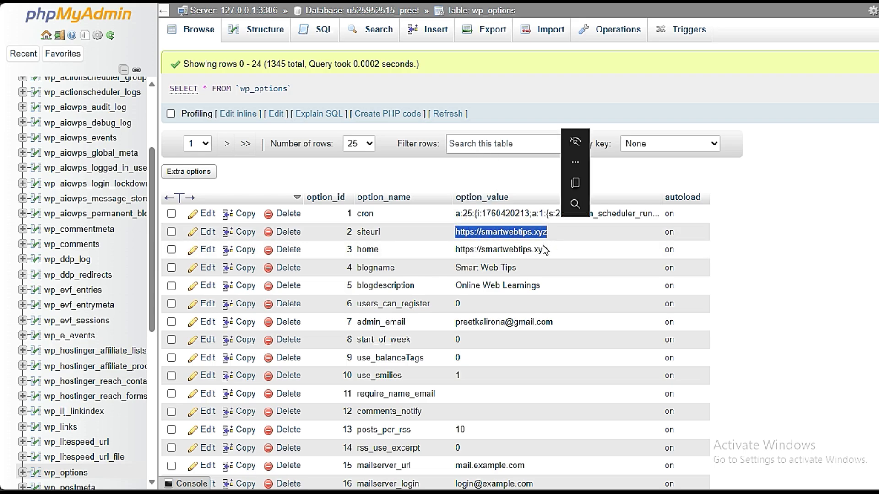
pyautogui.click(543, 247)
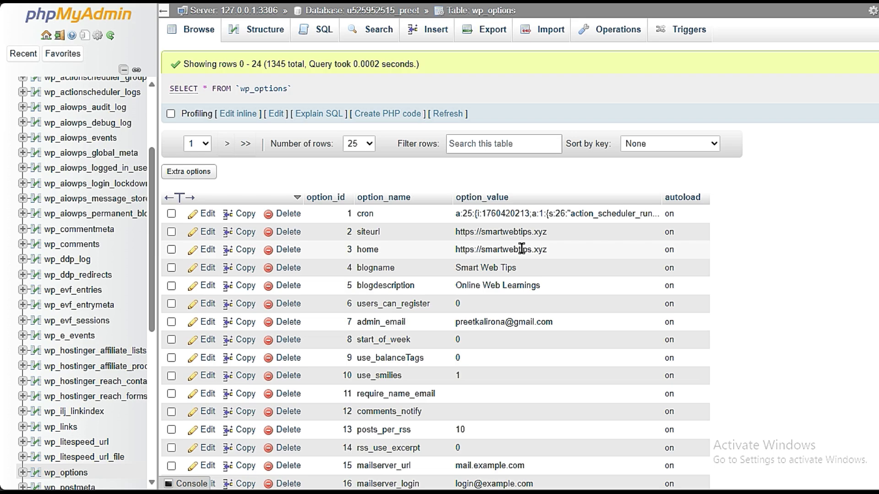
# Return to Hostinger's MySQL database list and look at the management actions offered for the 46 MB database
pyautogui.moveTo(1, 91)
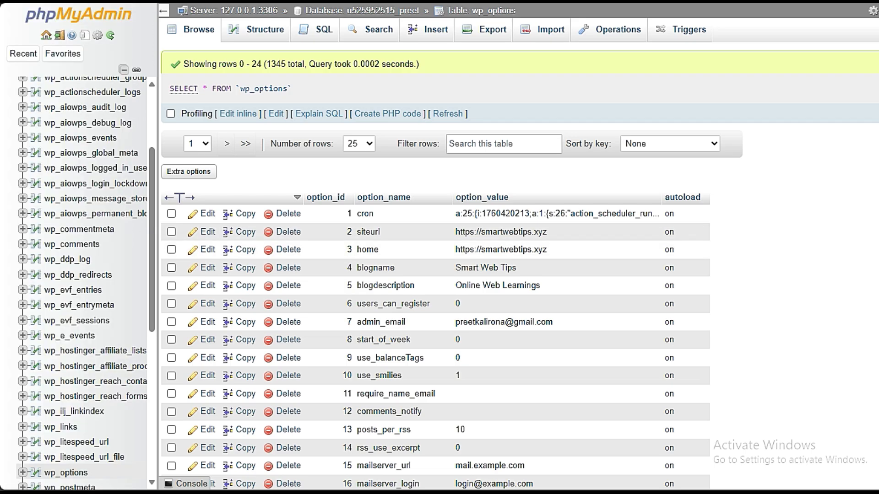
pyautogui.hotkey('alt', 'Left')
pyautogui.hotkey('ctrl', 'shift', 'Tab')
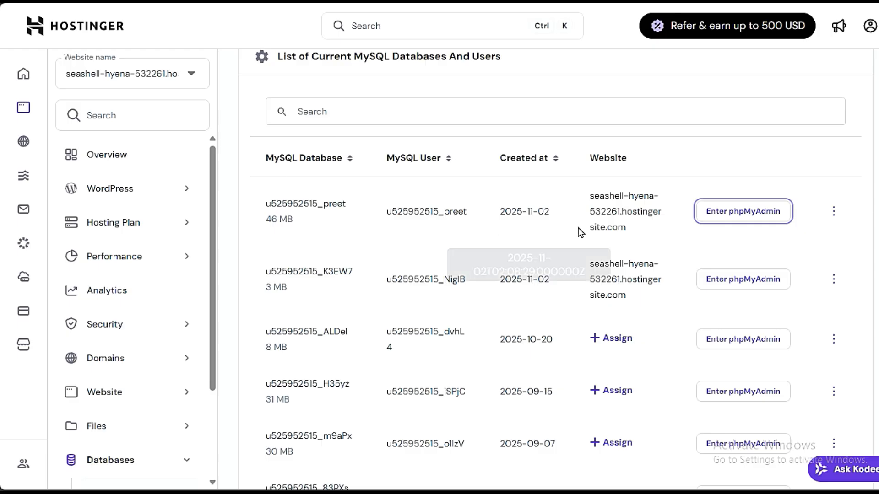
pyautogui.click(833, 211)
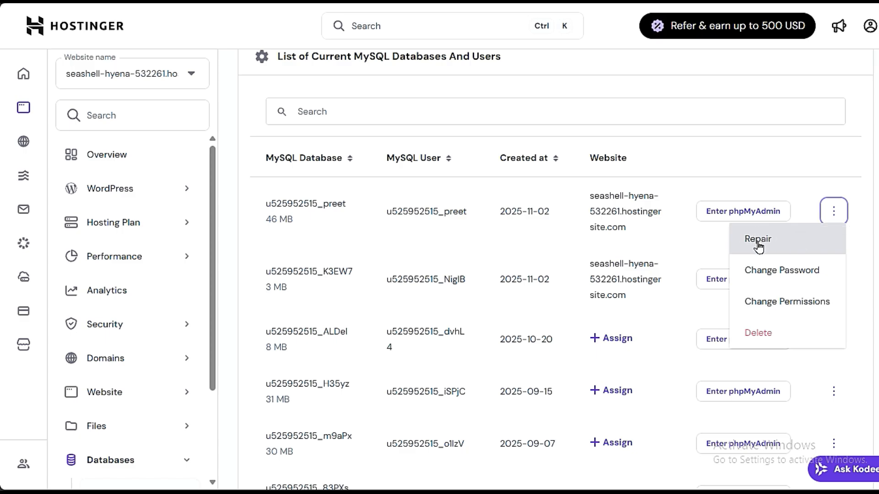
pyautogui.click(583, 248)
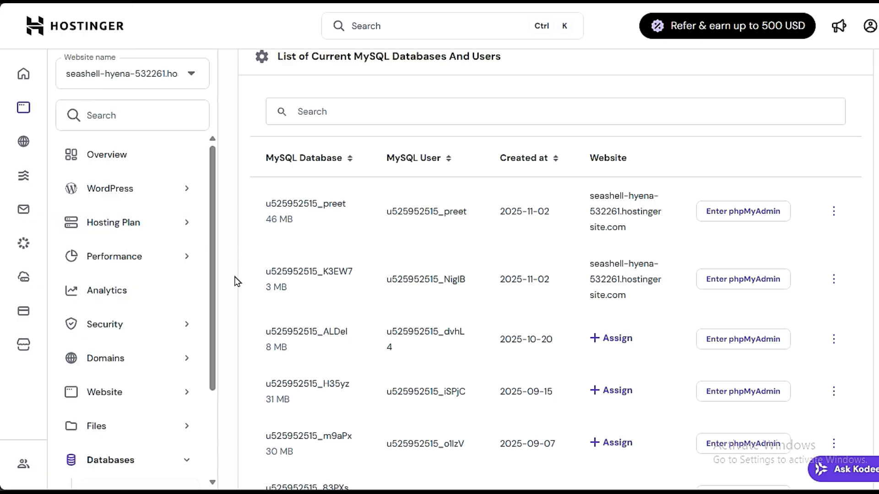
pyautogui.moveTo(1, 64)
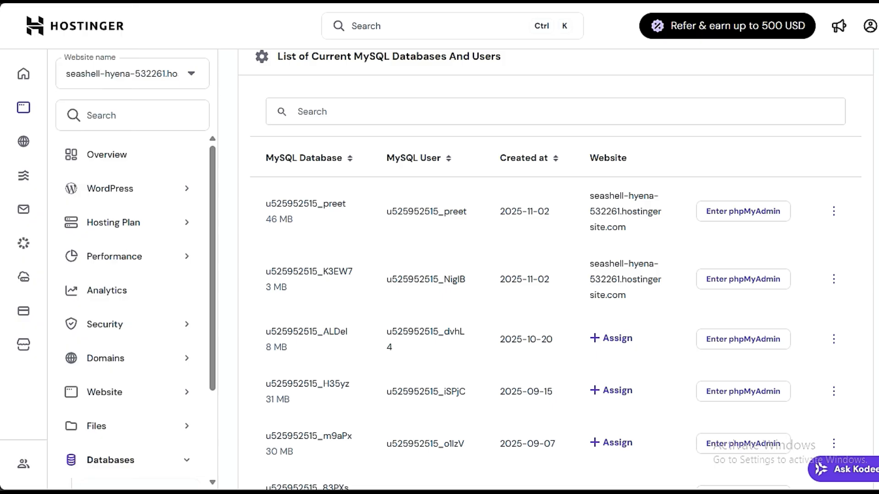